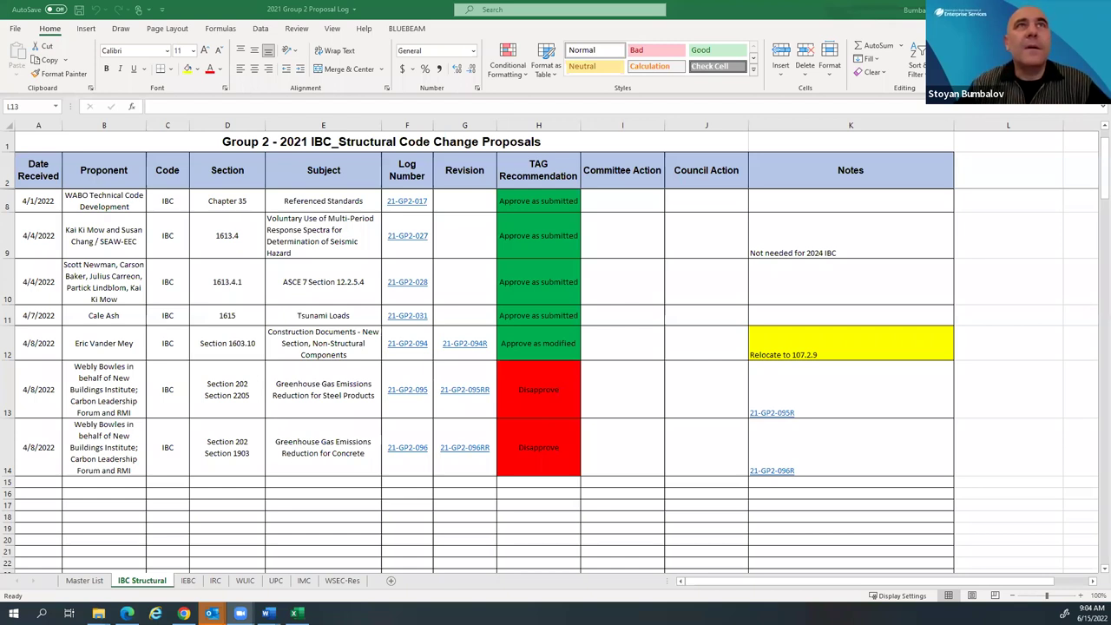
Step: Review the code change proposals and their TAG recommendations on the IBC Structural sheet
{"action": "scroll", "coordinate": [420, 321], "scroll_direction": "up", "scroll_amount": 2}
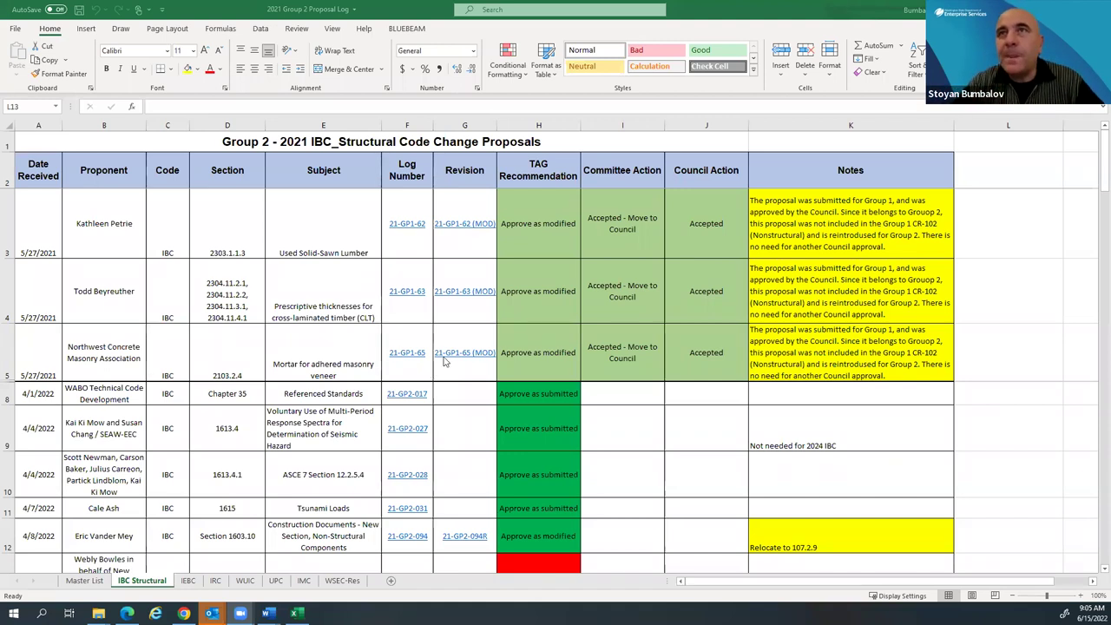
{"action": "scroll", "coordinate": [445, 357], "scroll_direction": "down", "scroll_amount": 1}
{"action": "scroll", "coordinate": [461, 375], "scroll_direction": "up", "scroll_amount": 1}
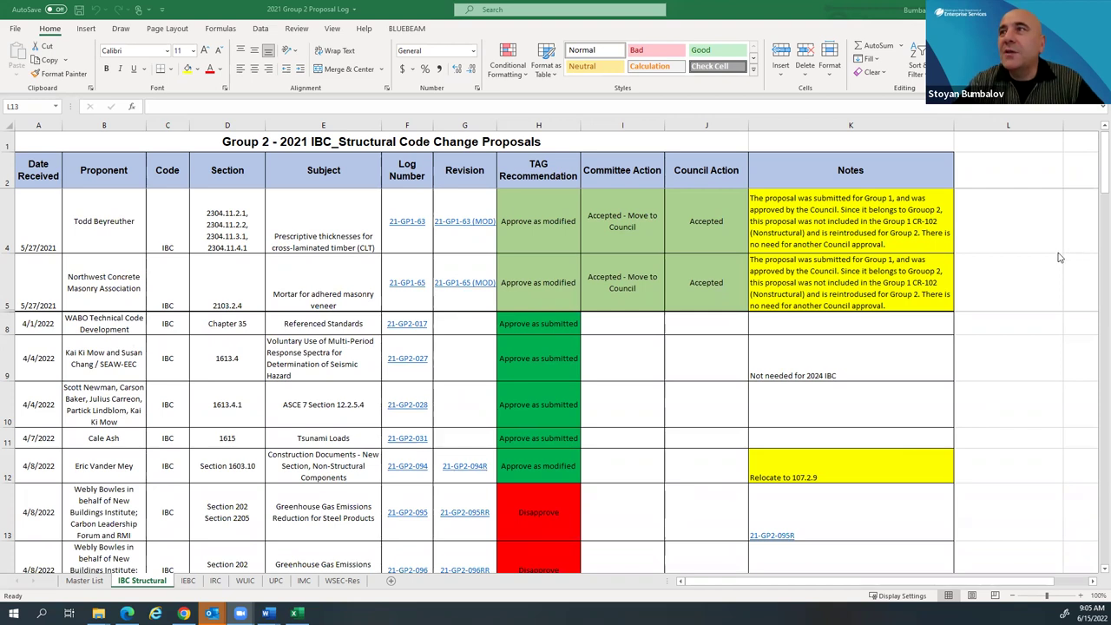
{"action": "left_click", "coordinate": [1095, 569]}
{"action": "left_click", "coordinate": [1095, 569]}
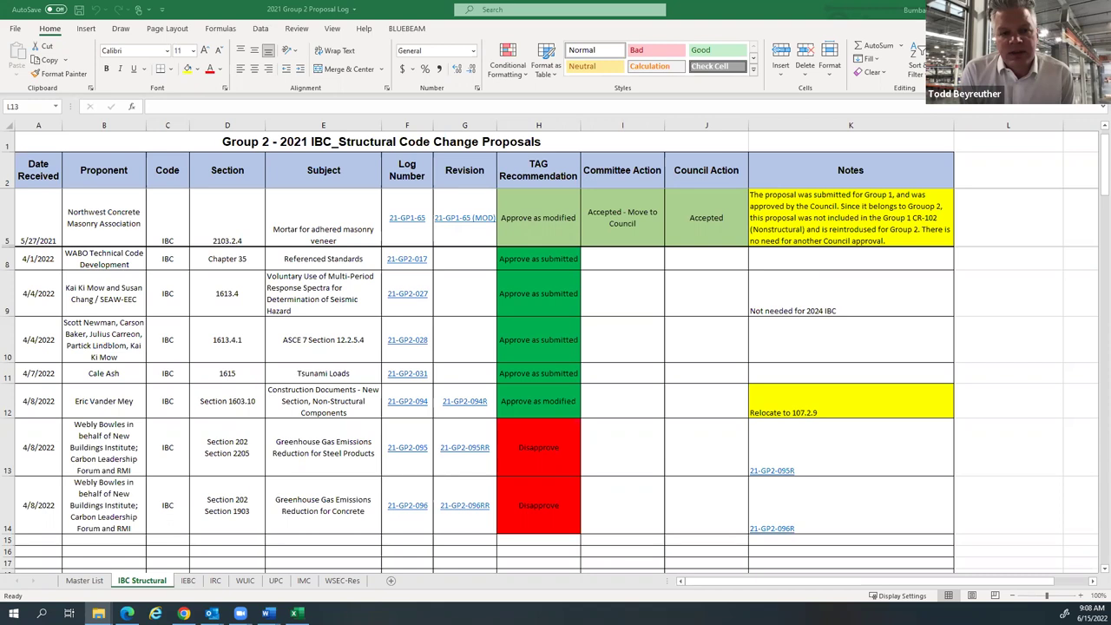
Step: Switch to Word to view the EV Charging Ports and 095RR documents, and return to the proposal log in Excel
{"action": "key", "text": "alt+Tab"}
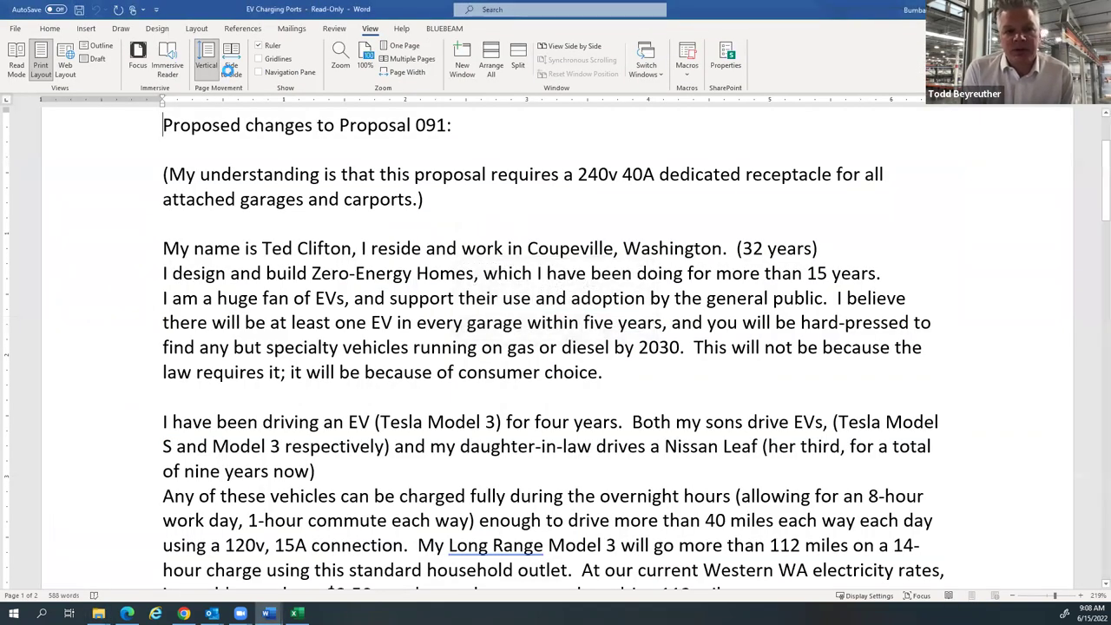
{"action": "key", "text": "alt+Tab"}
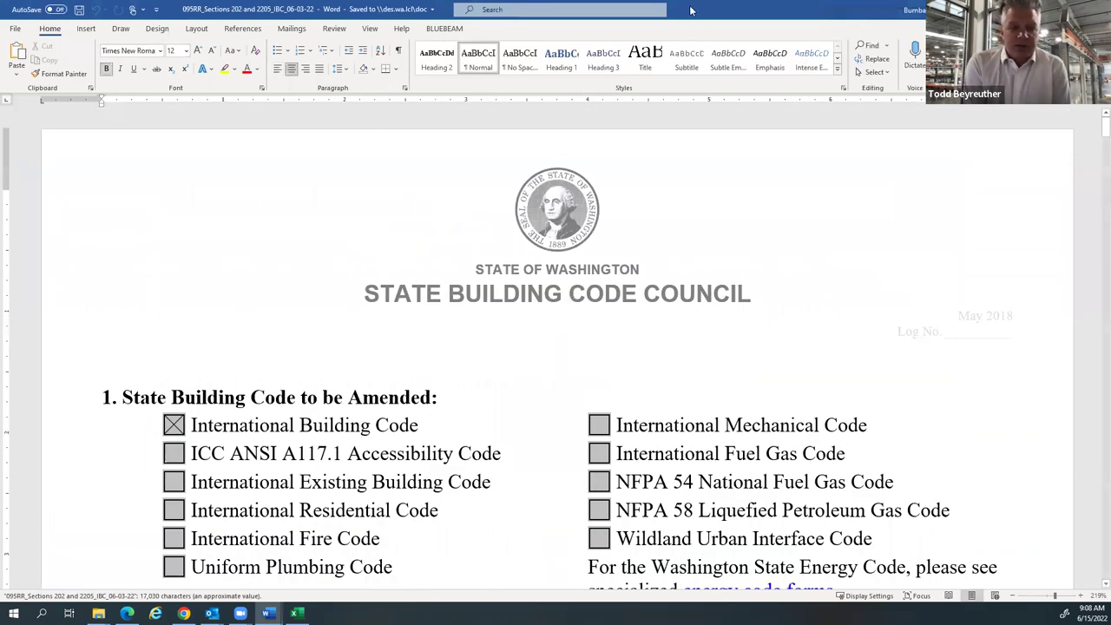
{"action": "key", "text": "alt+Tab"}
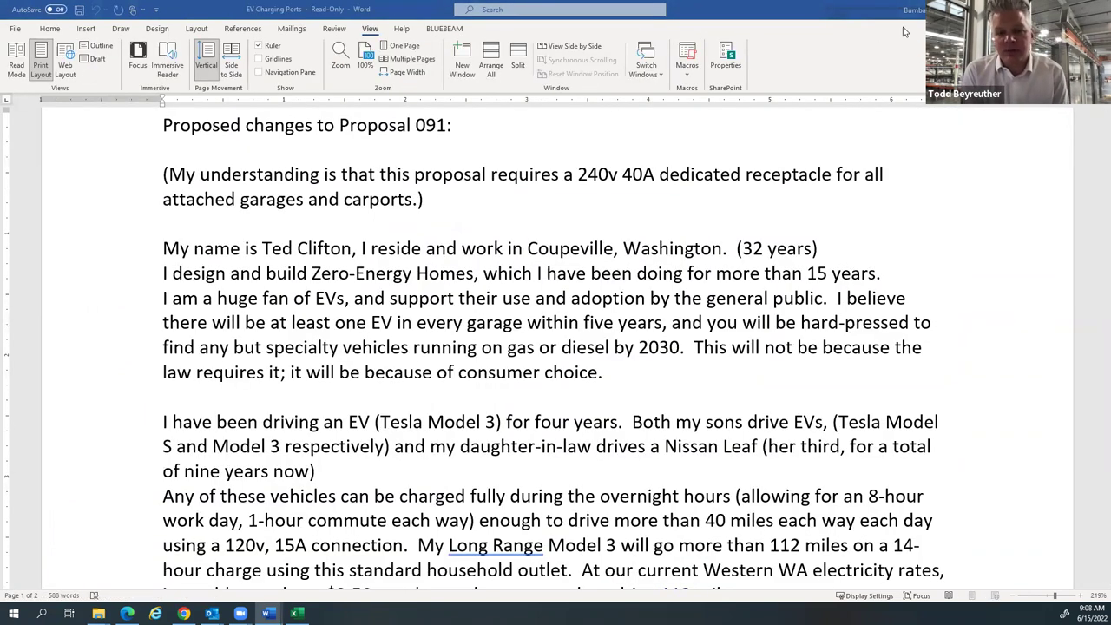
{"action": "key", "text": "alt+Tab"}
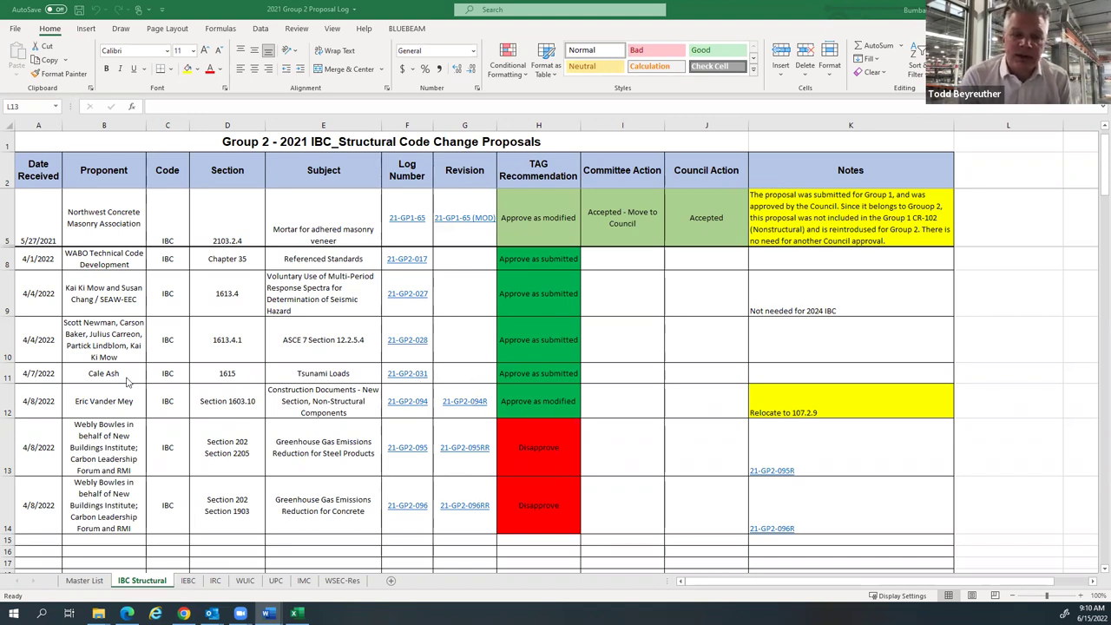
{"action": "left_click", "coordinate": [7, 373]}
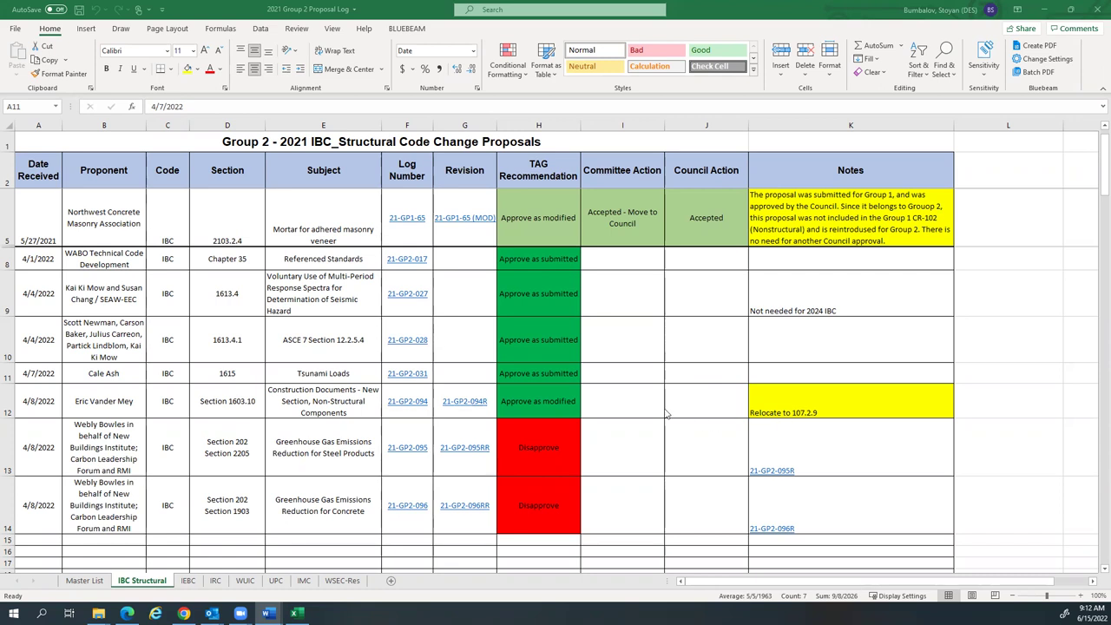
{"action": "left_click", "coordinate": [834, 118]}
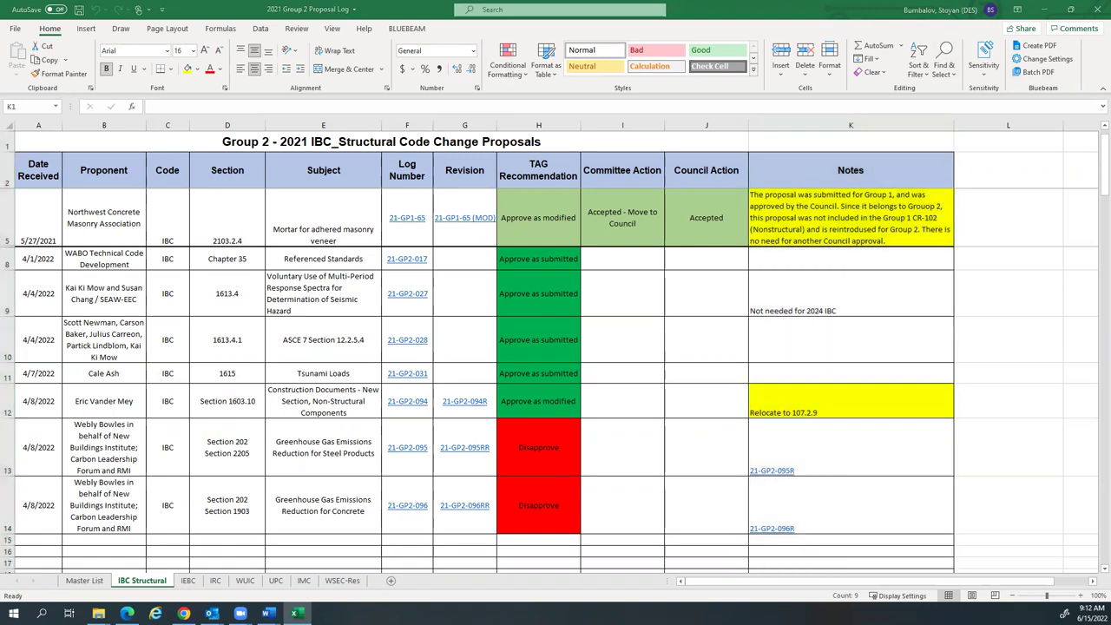
{"action": "left_click", "coordinate": [824, 126]}
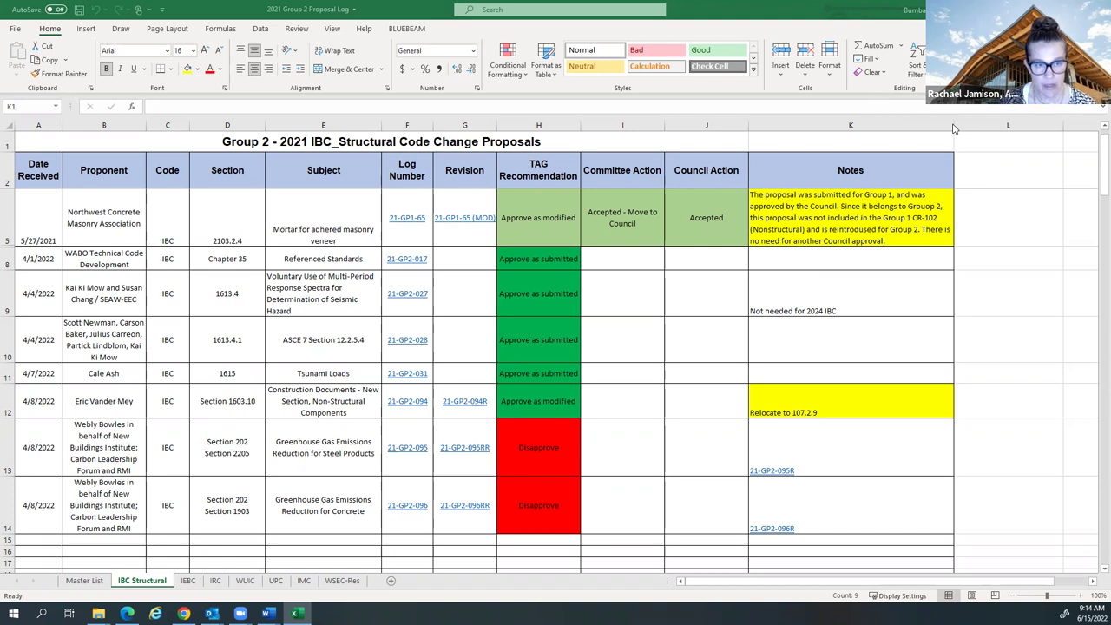
Step: Try collapsing the Notes column on the IBC Structural sheet to zero width, and undo it
{"action": "left_click", "coordinate": [995, 162]}
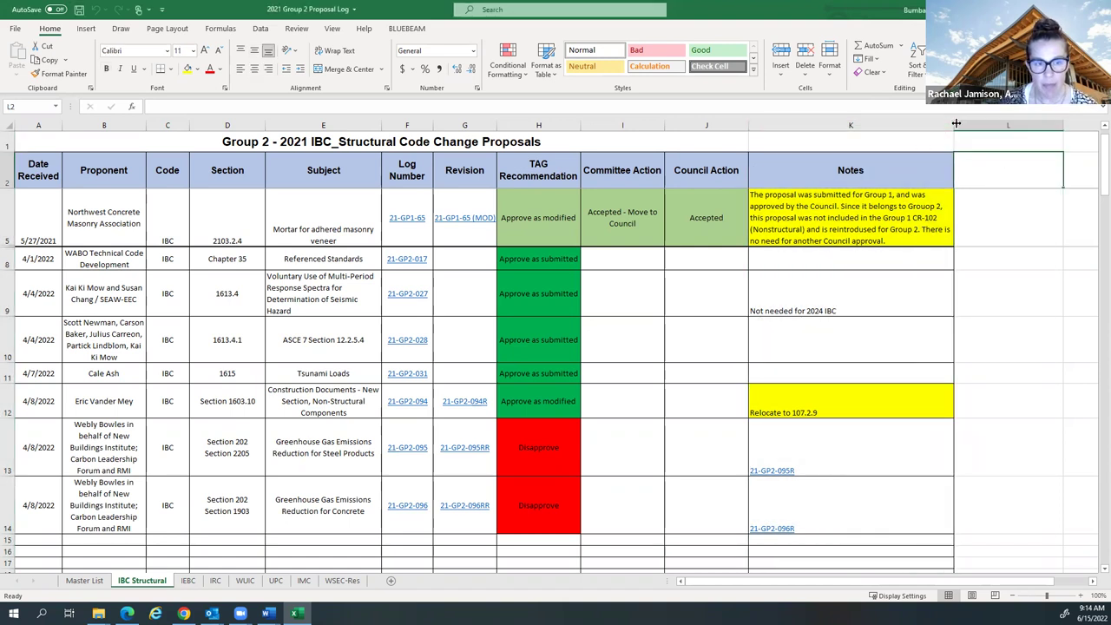
{"action": "left_click_drag", "start_coordinate": [952, 124], "coordinate": [756, 123]}
{"action": "left_click_drag", "start_coordinate": [876, 112], "coordinate": [951, 122]}
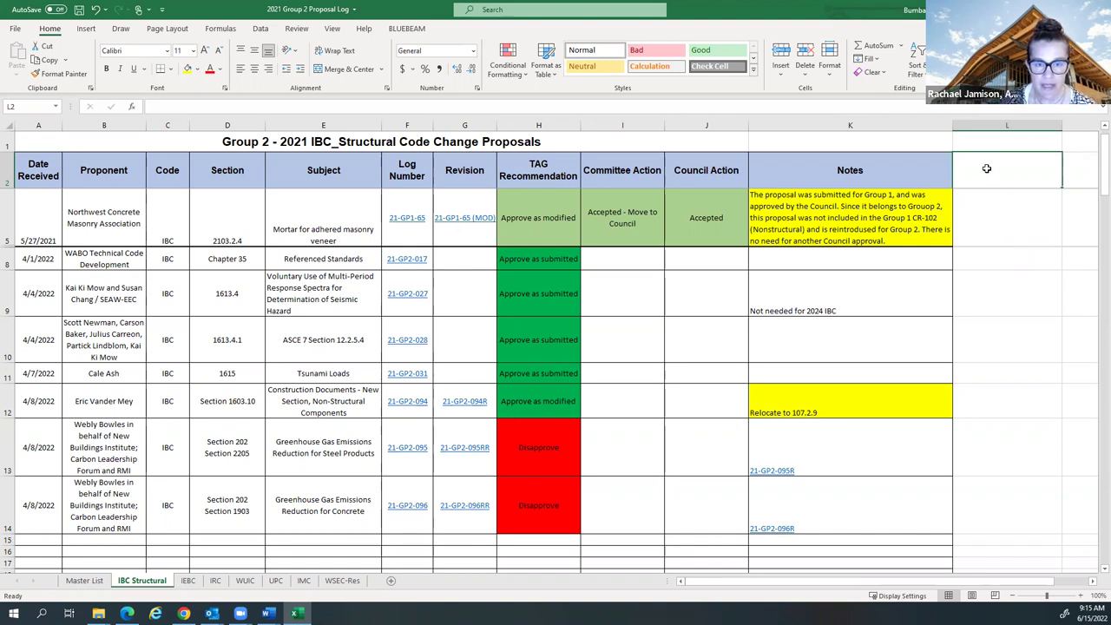
{"action": "left_click_drag", "start_coordinate": [952, 122], "coordinate": [749, 123]}
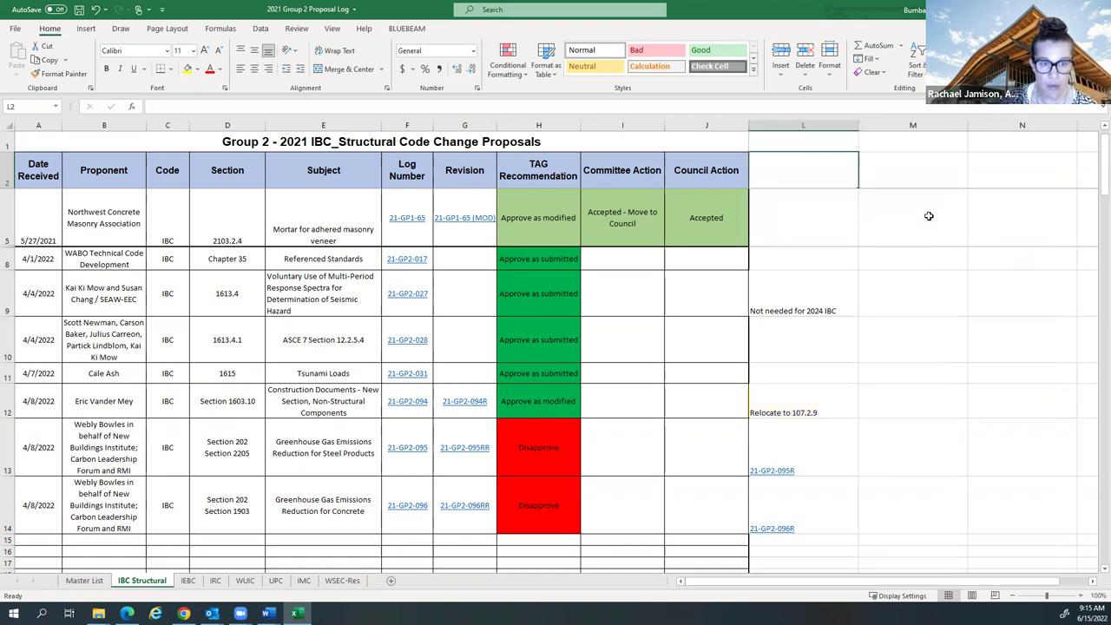
{"action": "left_click", "coordinate": [94, 9]}
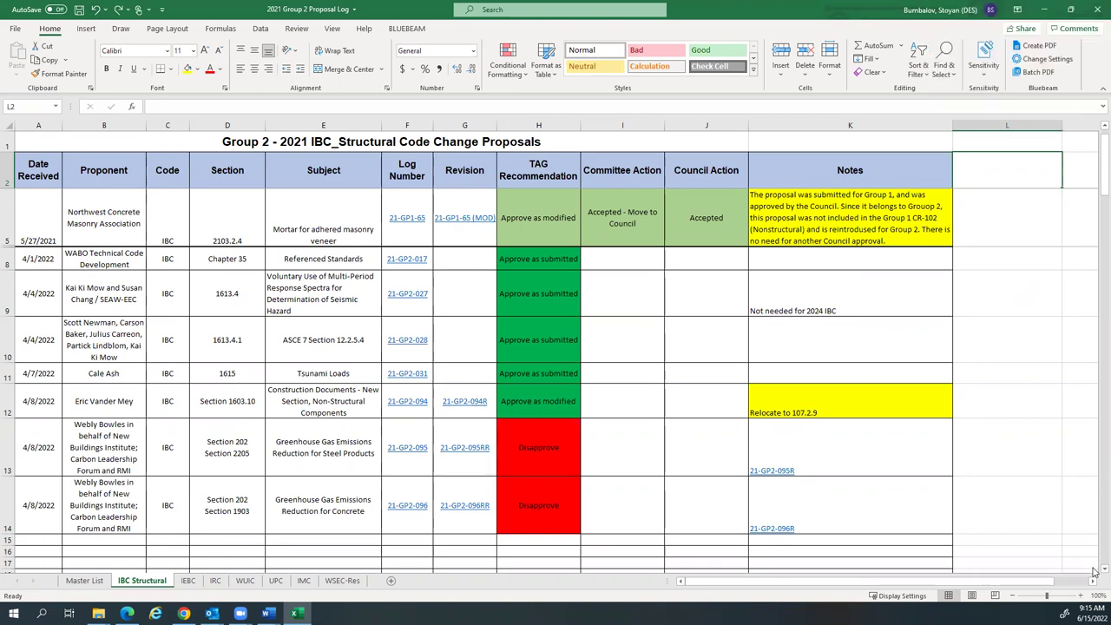
{"action": "scroll", "coordinate": [1093, 571], "scroll_direction": "down", "scroll_amount": 1}
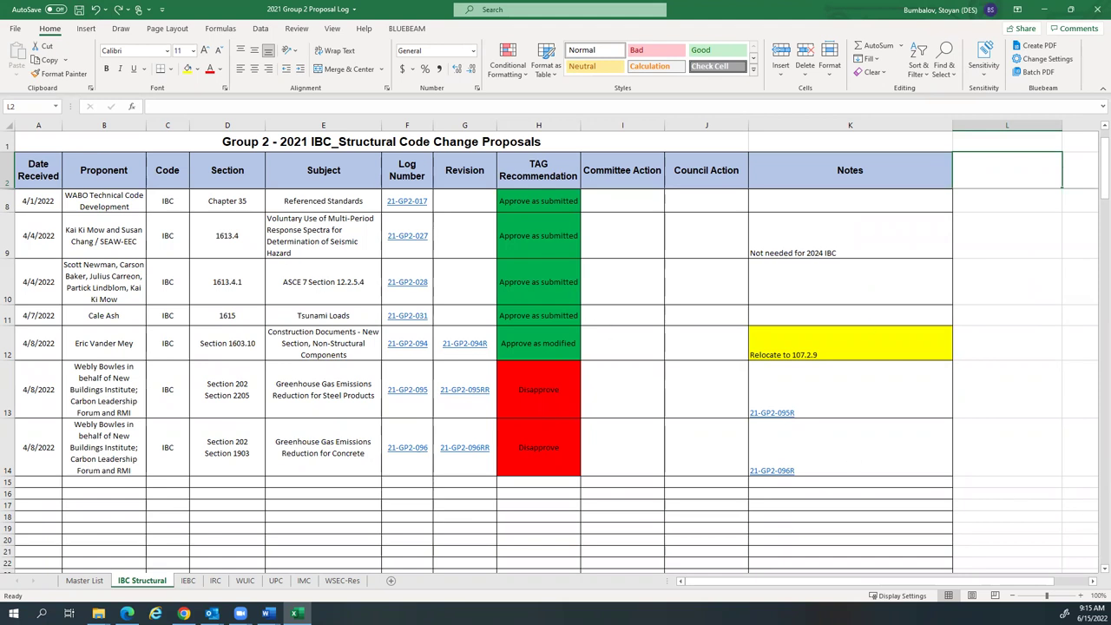
{"action": "key", "text": "alt+Tab"}
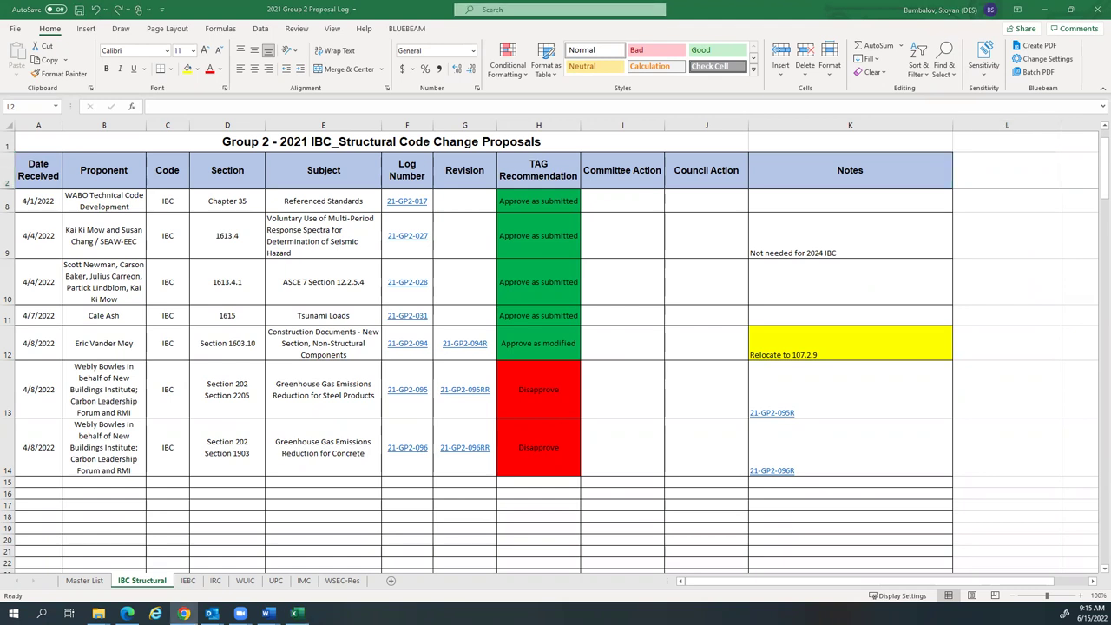
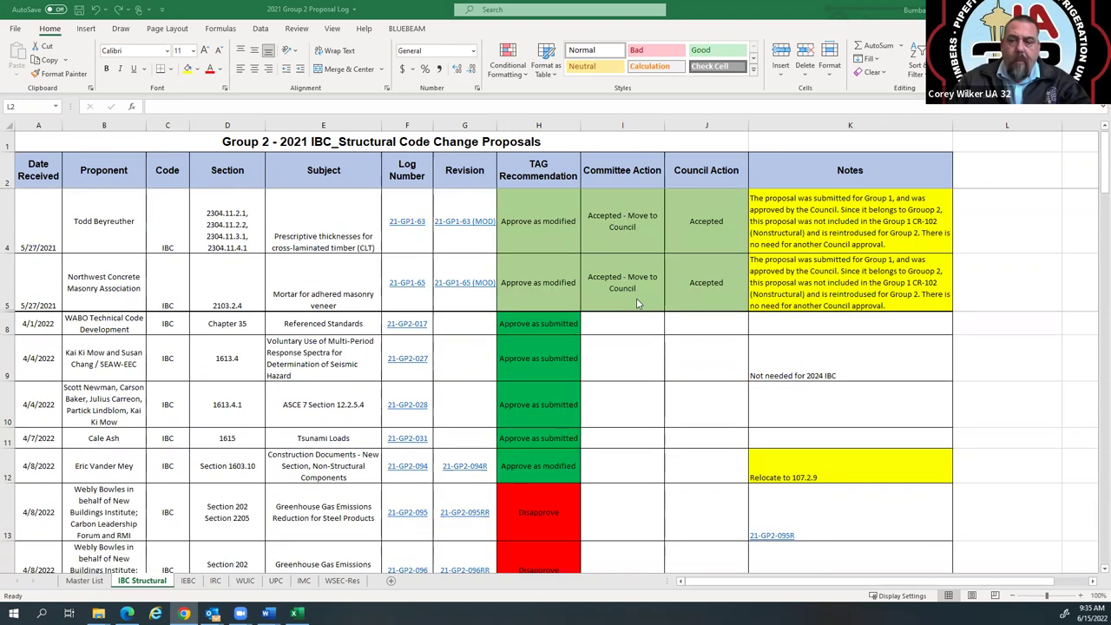
Step: Copy the "Accepted - Move to Council" entry from I5 and select the empty Committee Action cells I8 to I13
{"action": "left_click", "coordinate": [619, 276]}
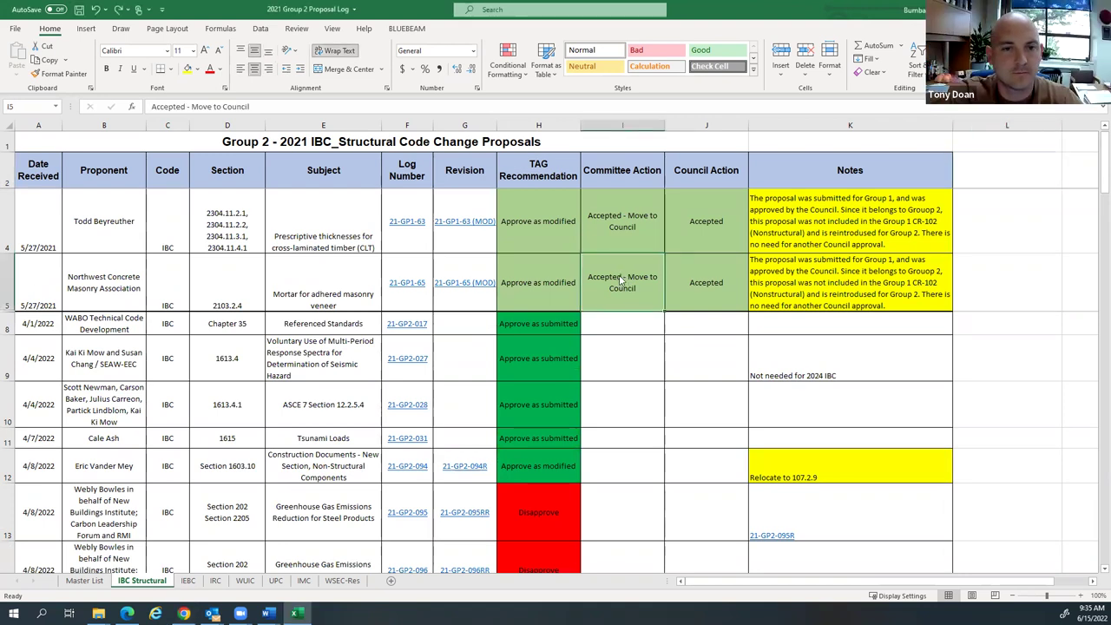
{"action": "right_click", "coordinate": [619, 276]}
{"action": "left_click", "coordinate": [660, 301]}
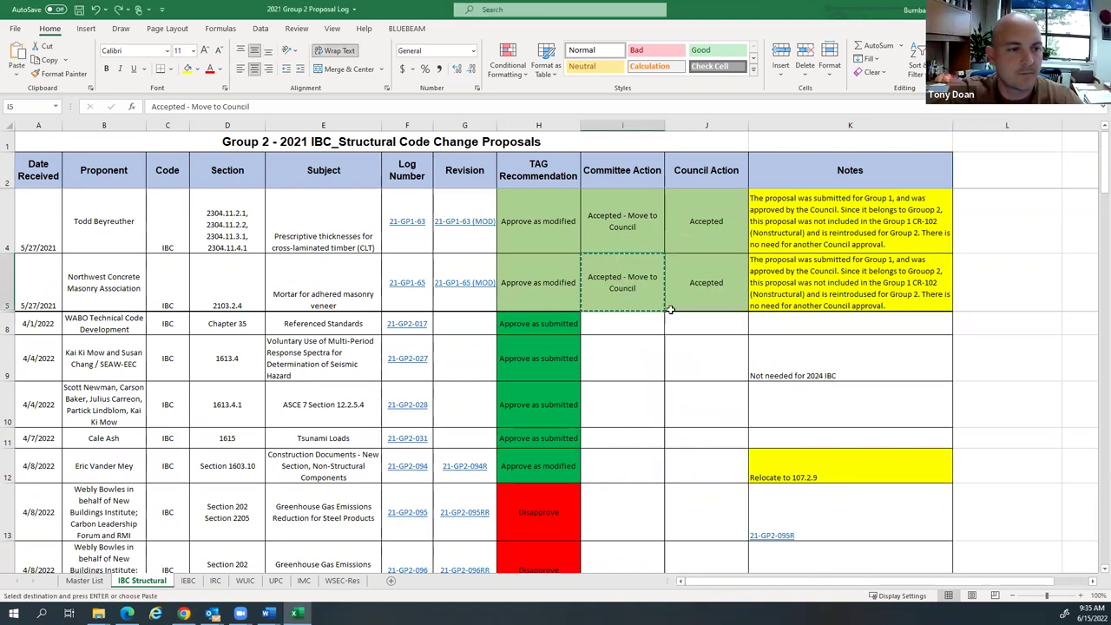
{"action": "left_click_drag", "start_coordinate": [622, 321], "coordinate": [621, 533]}
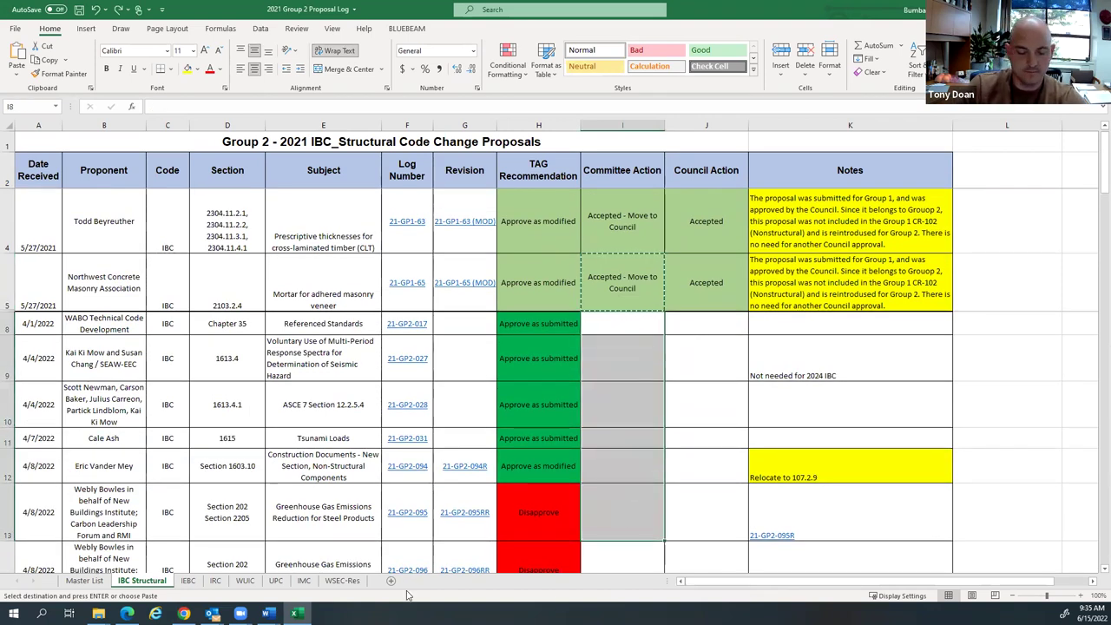
Step: Switch to the 2022 Members document in Word and clear the attendance marks from the members' Present column
{"action": "mouse_move", "coordinate": [268, 613]}
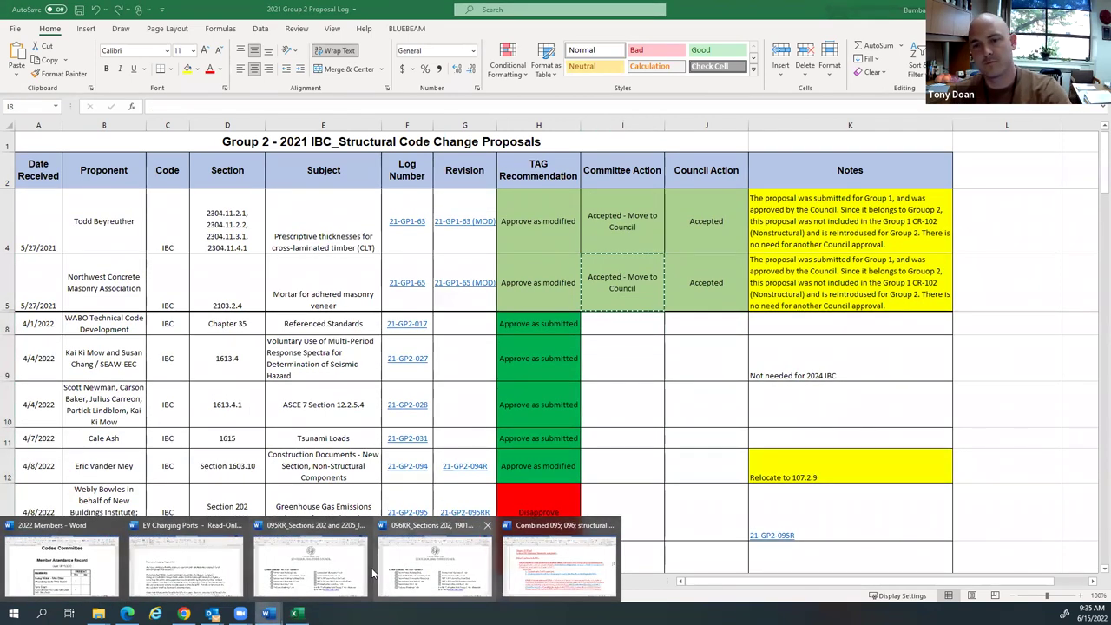
{"action": "left_click", "coordinate": [62, 570]}
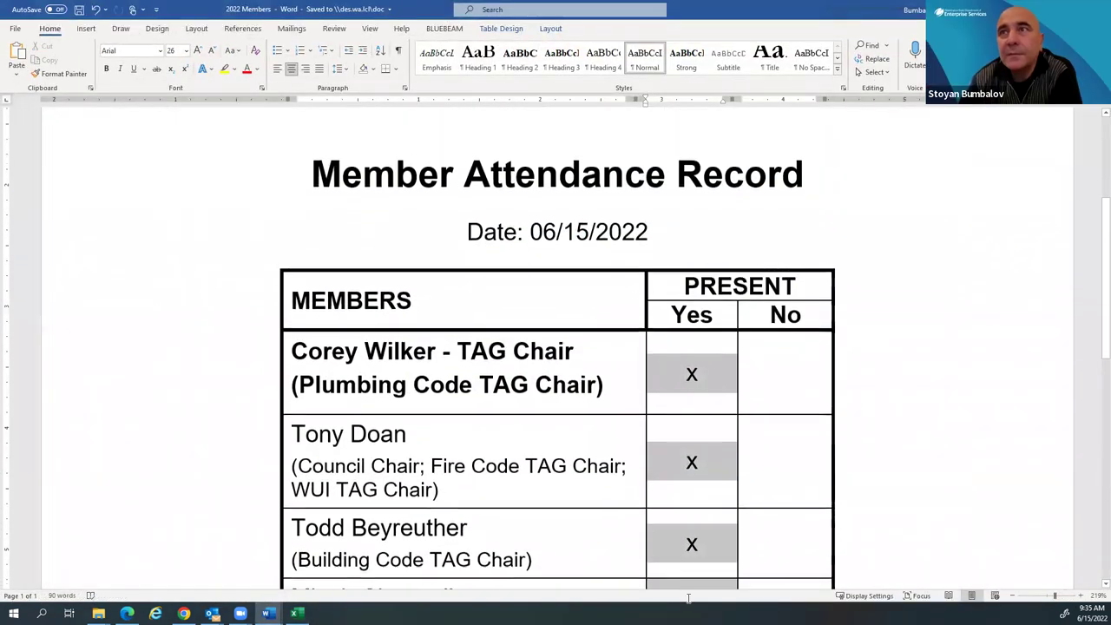
{"action": "scroll", "coordinate": [693, 524], "scroll_direction": "down", "scroll_amount": 3}
{"action": "scroll", "coordinate": [708, 444], "scroll_direction": "down", "scroll_amount": 5}
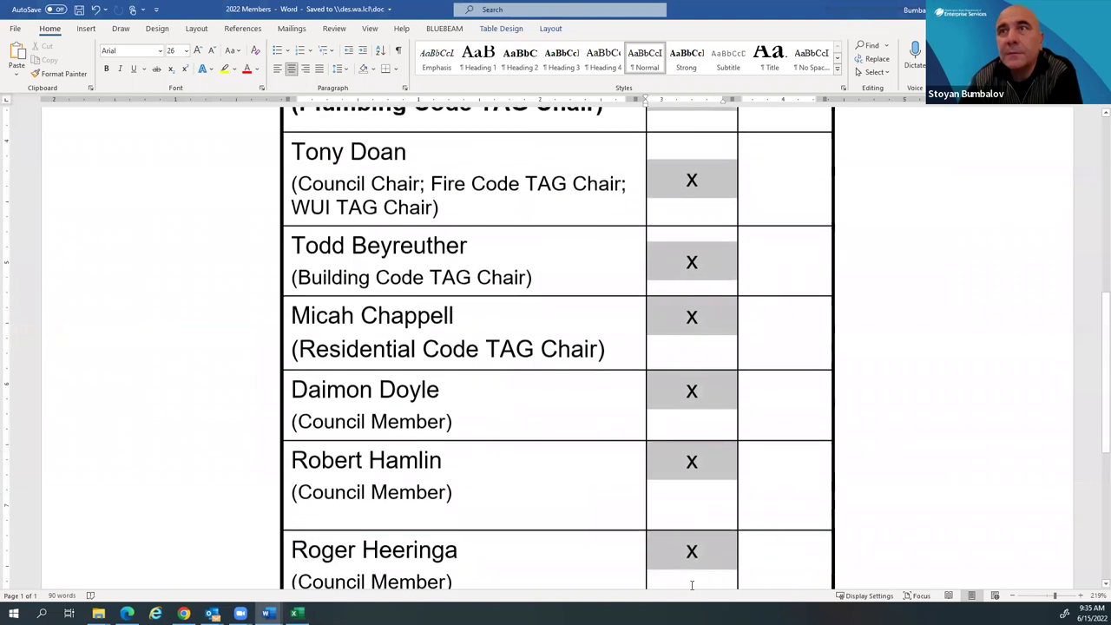
{"action": "left_click", "coordinate": [708, 445]}
{"action": "key", "text": "F9"}
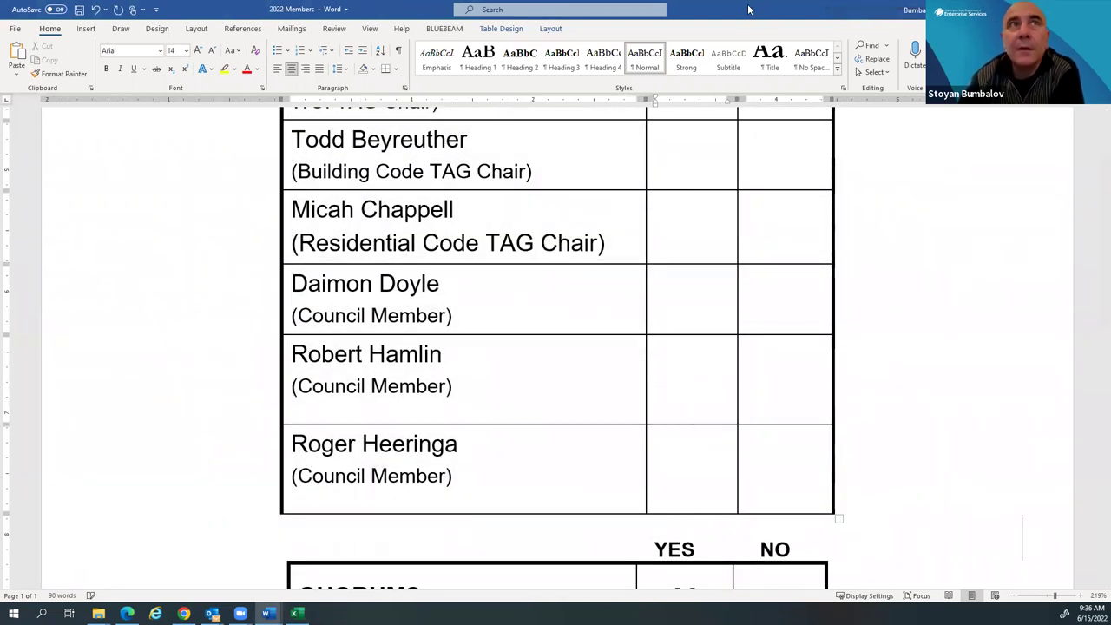
Step: Switch back to the Excel proposal log and copy the Committee Action entry of proposal 21-GP1-65
{"action": "key", "text": "alt+Tab"}
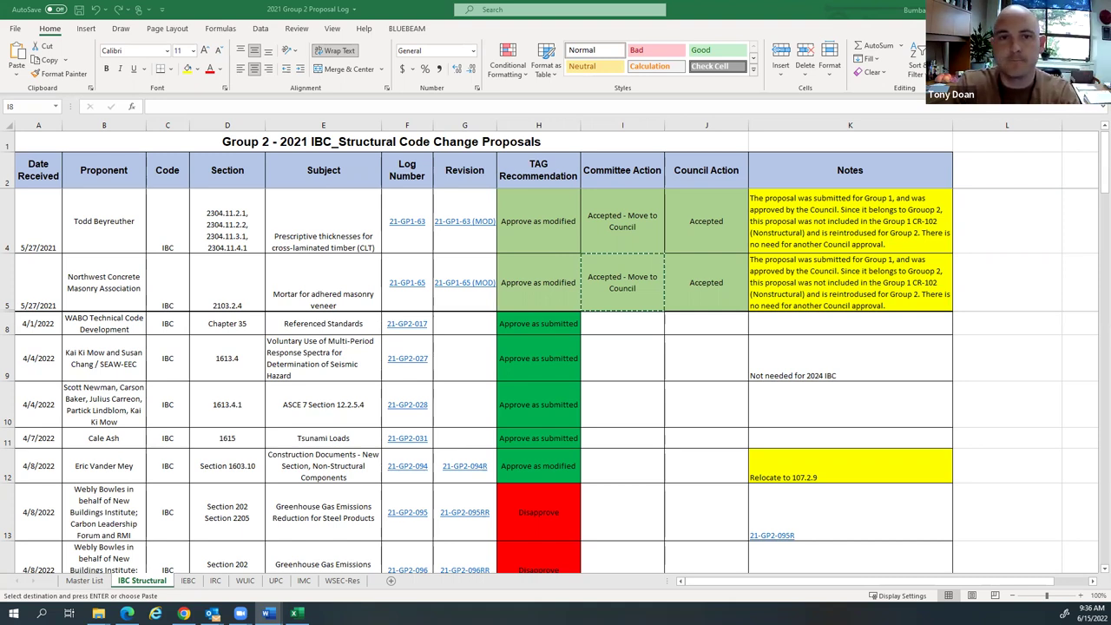
{"action": "key", "text": "shift+Down"}
{"action": "key", "text": "shift+Down"}
{"action": "key", "text": "shift+Down"}
{"action": "key", "text": "shift+Down"}
{"action": "key", "text": "shift+Down"}
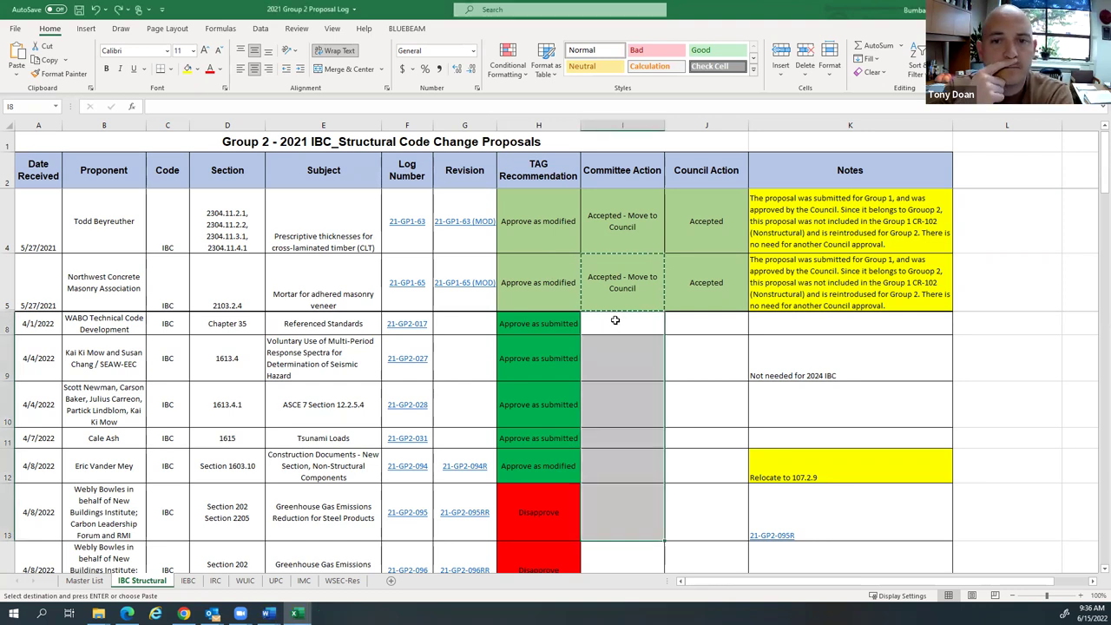
{"action": "right_click", "coordinate": [617, 292]}
{"action": "key", "text": "Escape"}
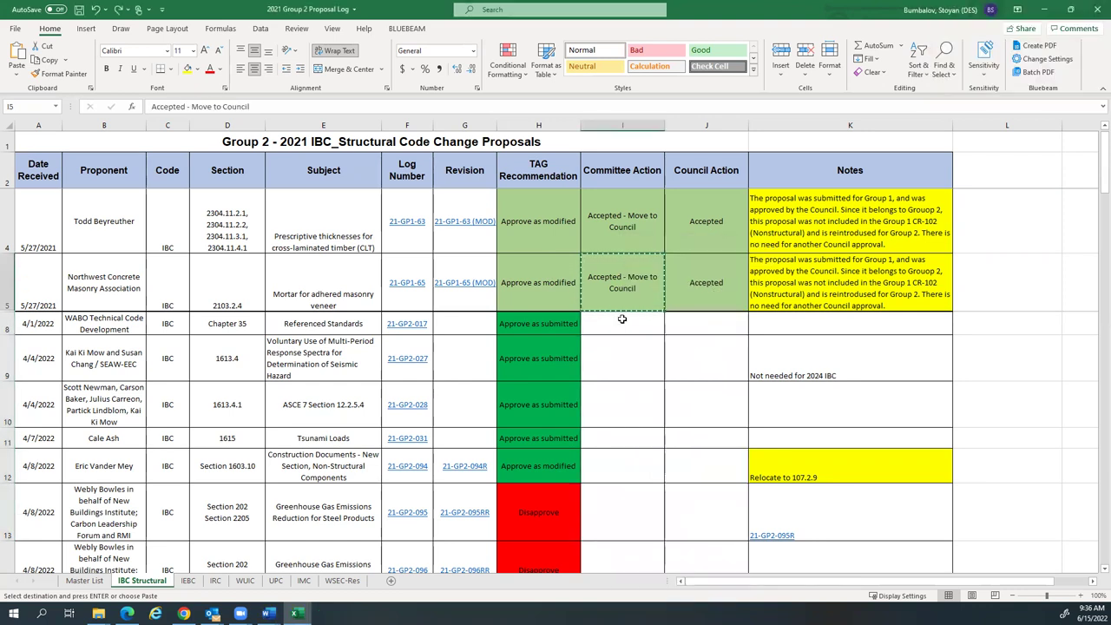
Step: Paste "Accepted - Move to Council" with its formatting into the Committee Action cells I8 to I14
{"action": "left_click_drag", "start_coordinate": [621, 319], "coordinate": [605, 541]}
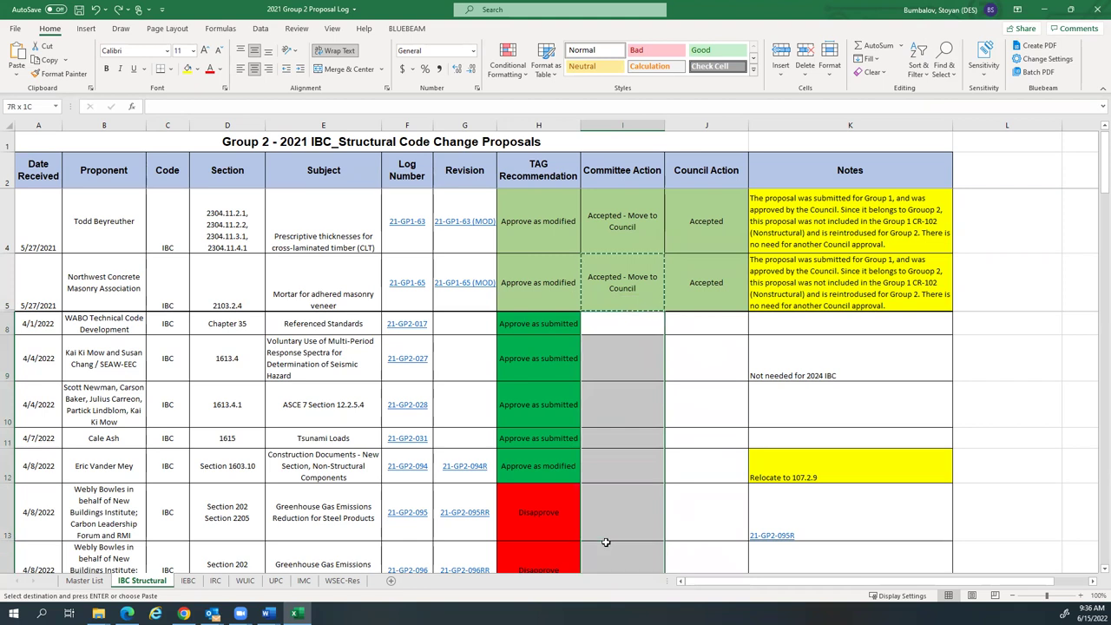
{"action": "scroll", "coordinate": [616, 417], "scroll_direction": "down", "scroll_amount": 2}
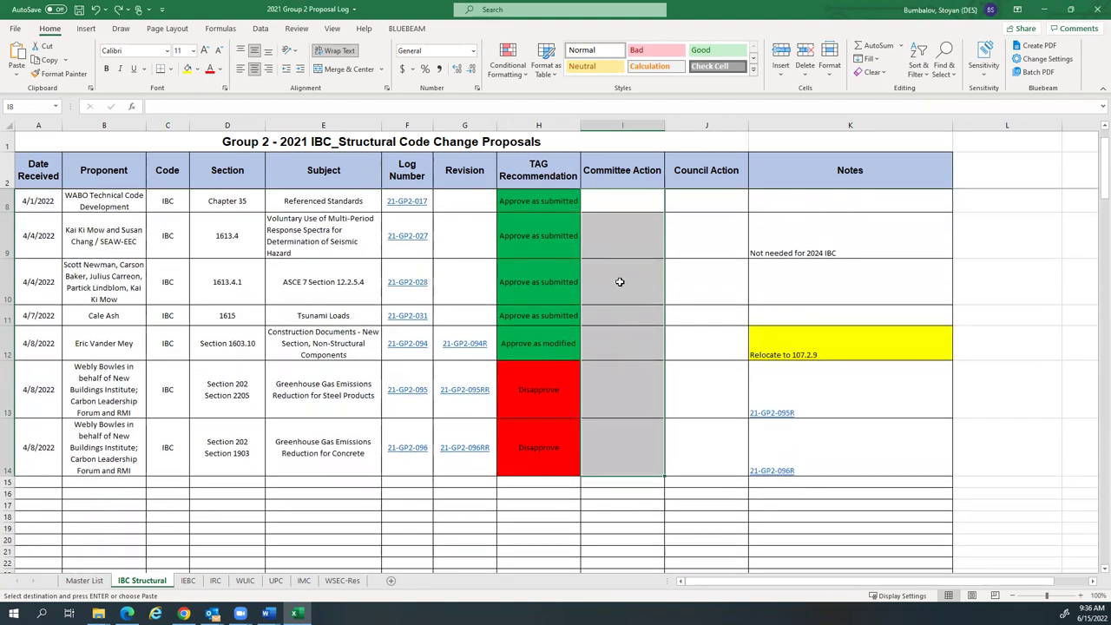
{"action": "right_click", "coordinate": [620, 281]}
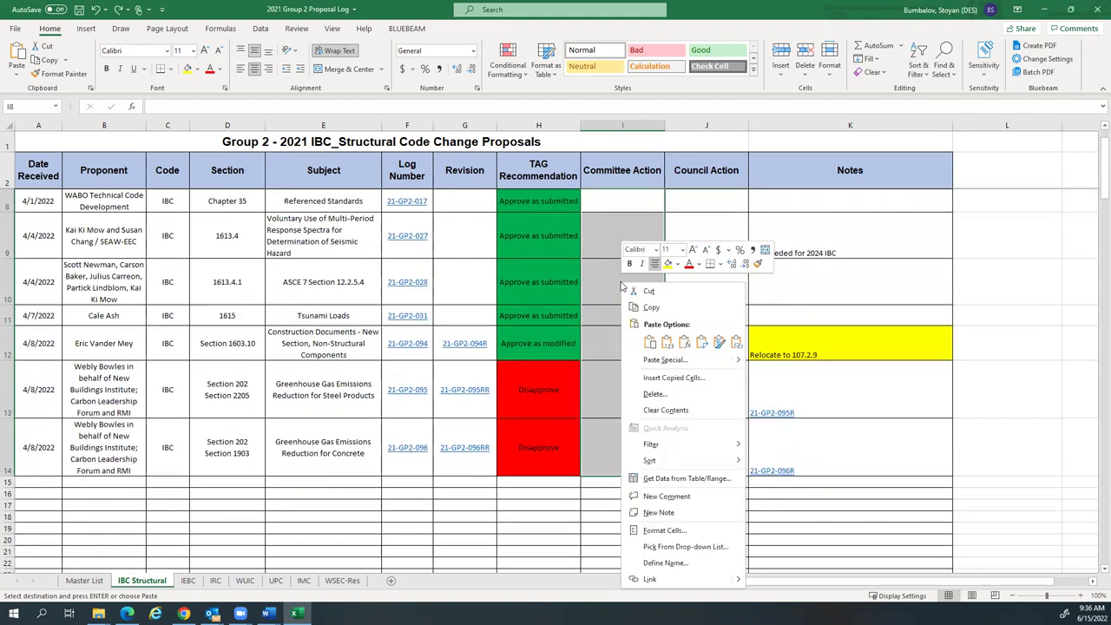
{"action": "left_click", "coordinate": [650, 341]}
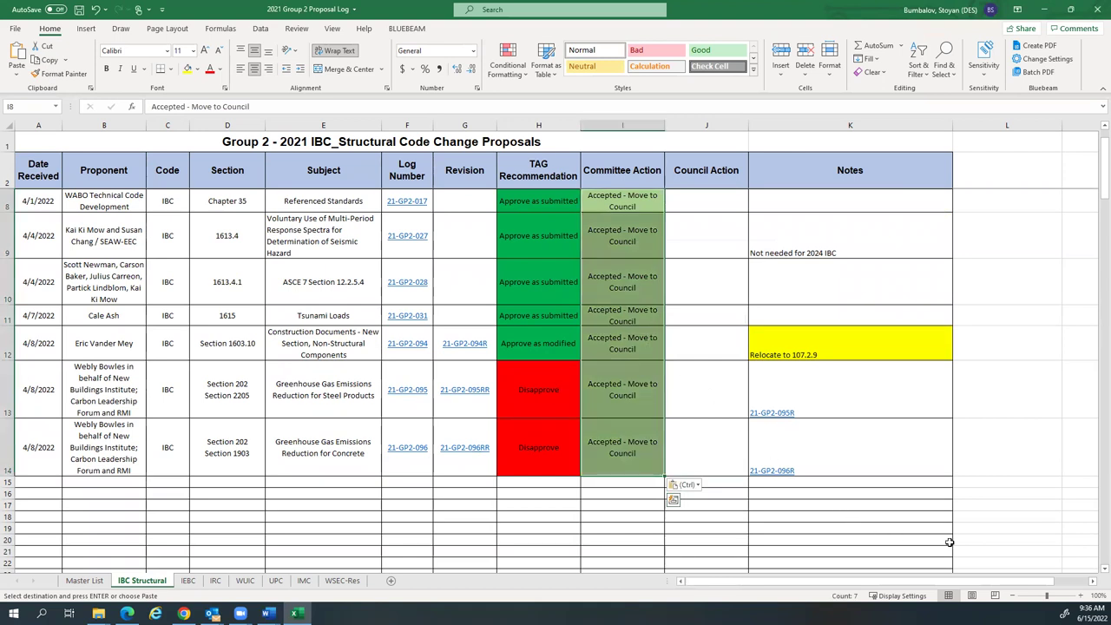
{"action": "key", "text": "Escape"}
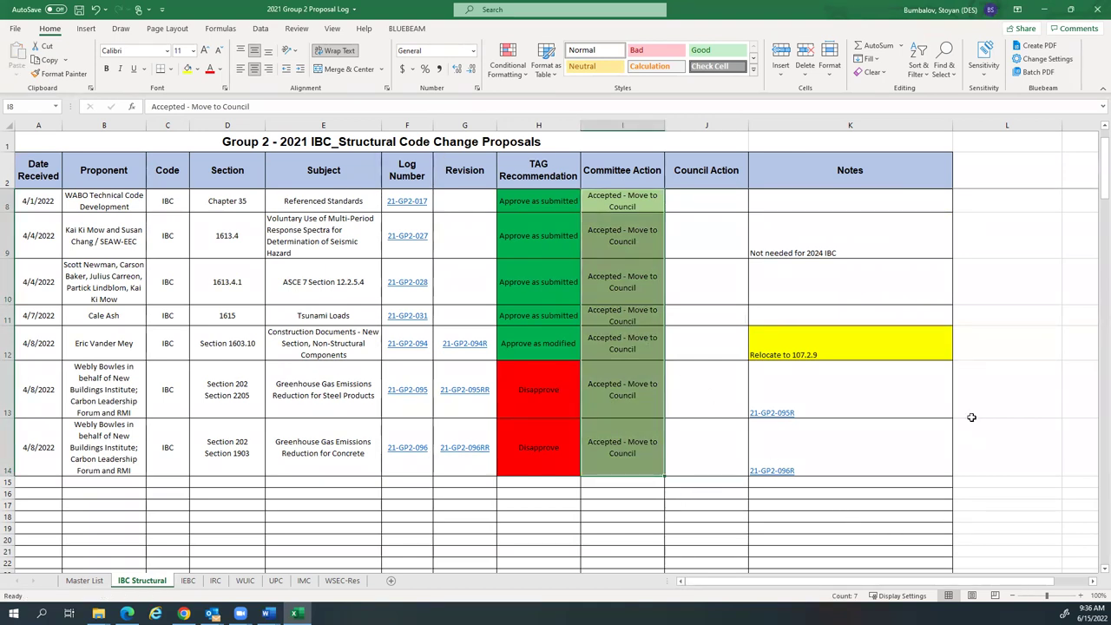
{"action": "scroll", "coordinate": [974, 413], "scroll_direction": "up", "scroll_amount": 2}
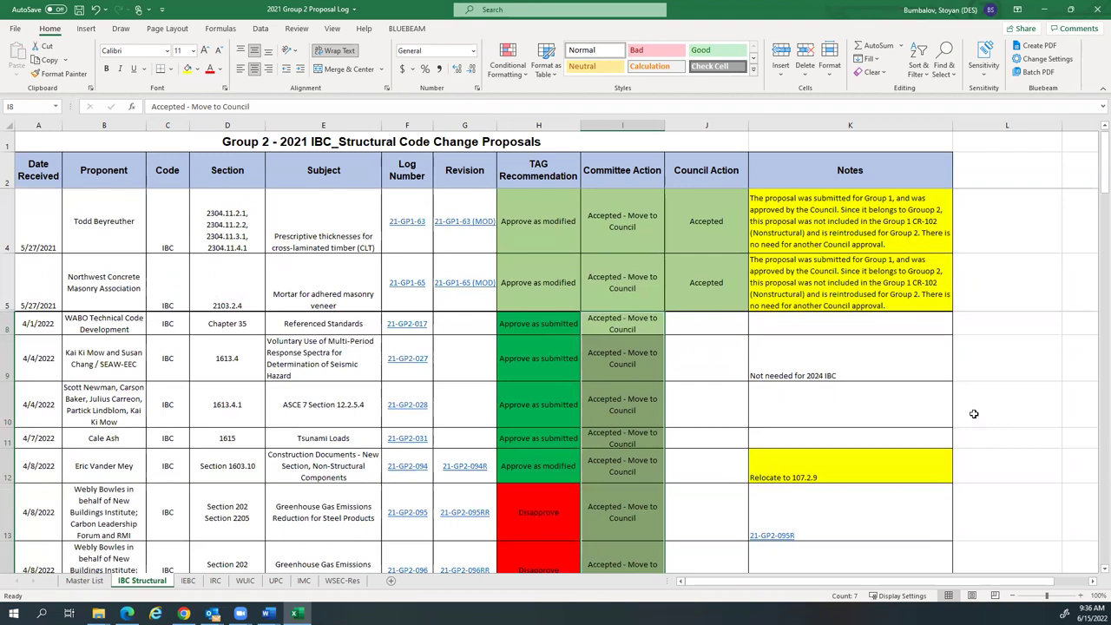
{"action": "left_click", "coordinate": [998, 406]}
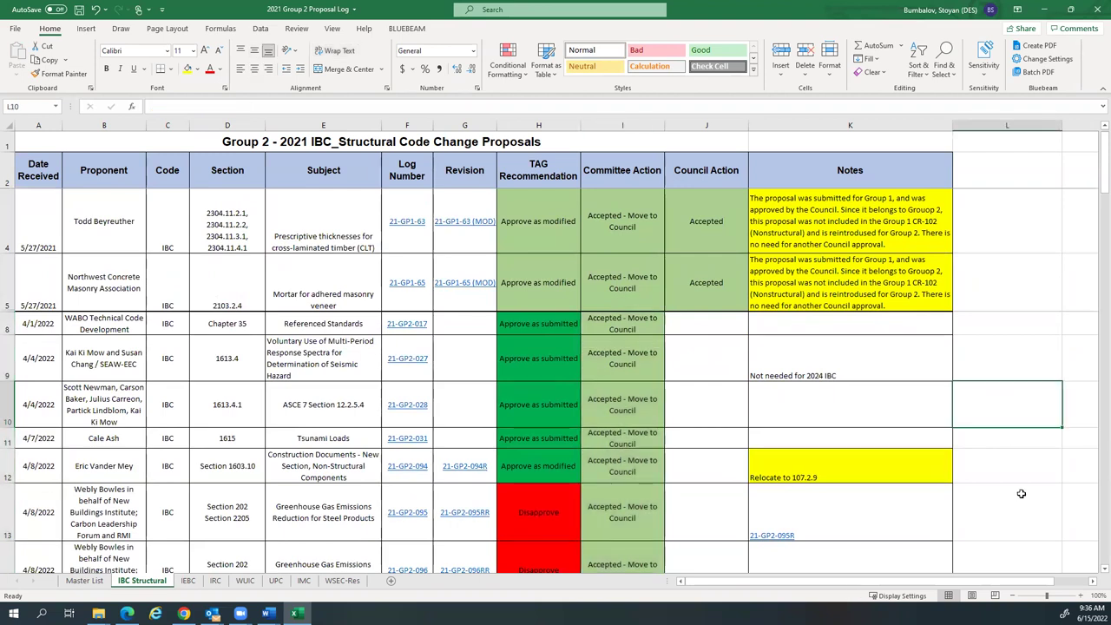
{"action": "scroll", "coordinate": [1021, 493], "scroll_direction": "down", "scroll_amount": 1}
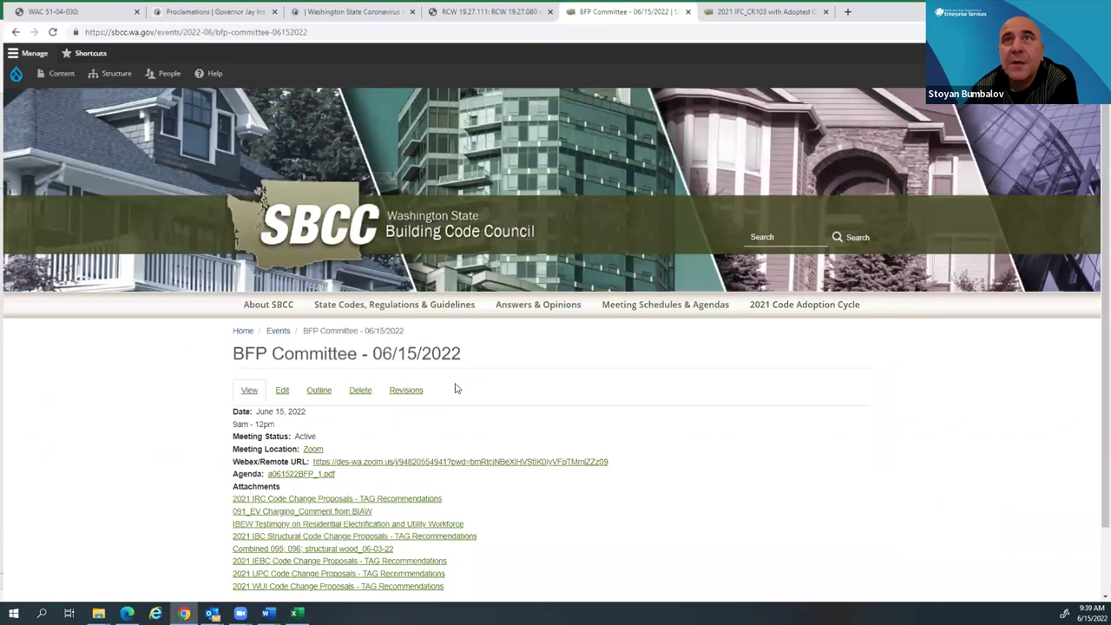
Step: Open the Council Meeting 06/17/2022 page from the SBCC home page and check its link to the BFP Committee meeting of 06/15/2022
{"action": "left_click", "coordinate": [473, 222]}
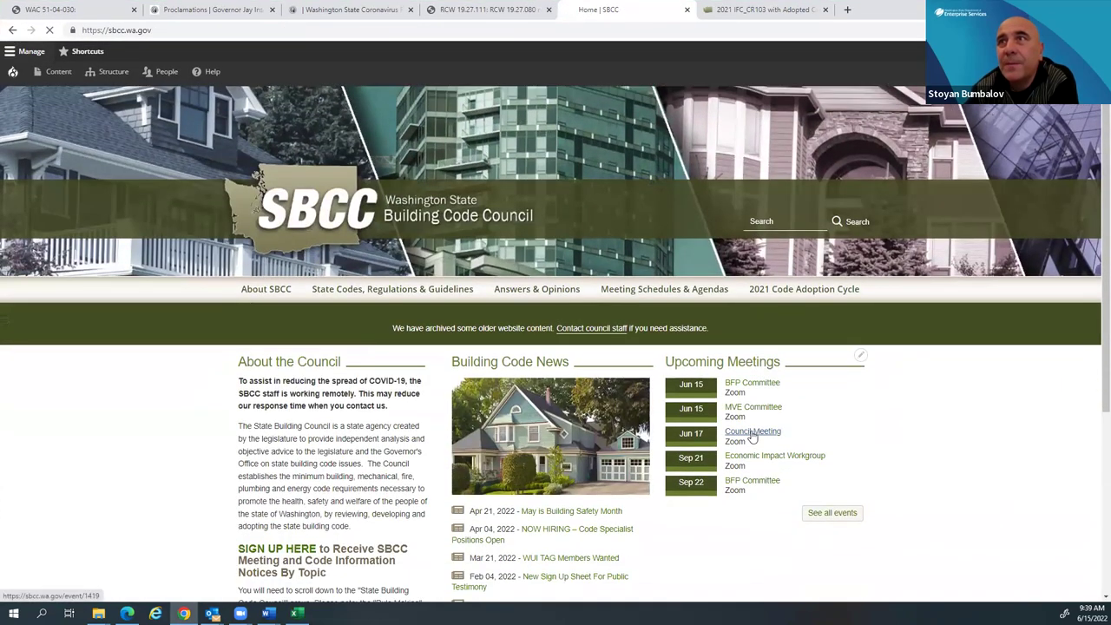
{"action": "left_click", "coordinate": [752, 434]}
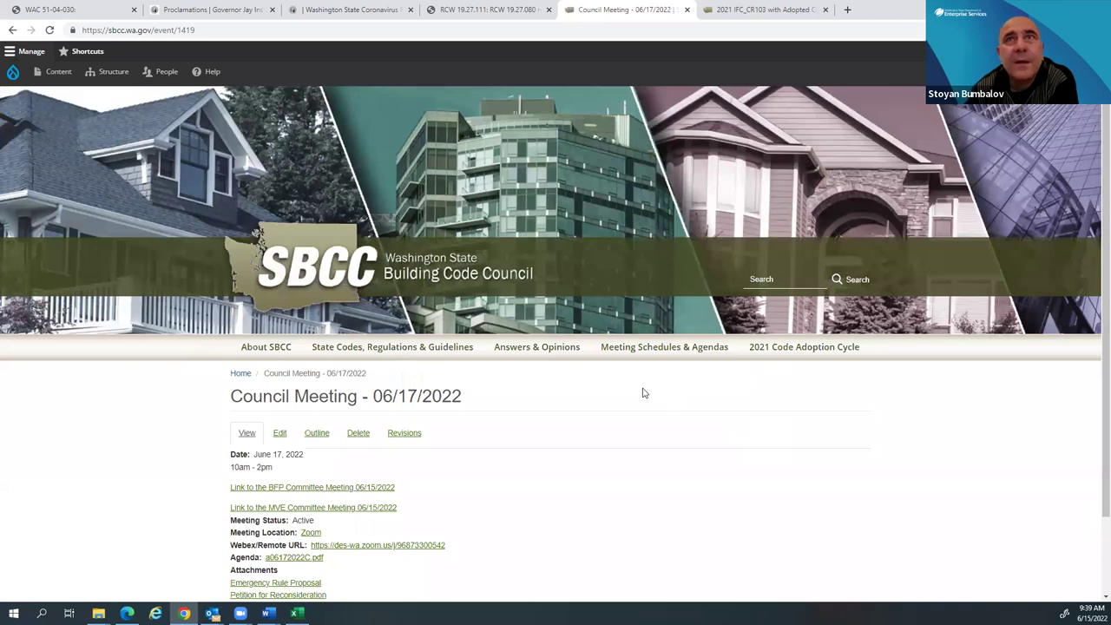
{"action": "scroll", "coordinate": [643, 393], "scroll_direction": "down", "scroll_amount": 2}
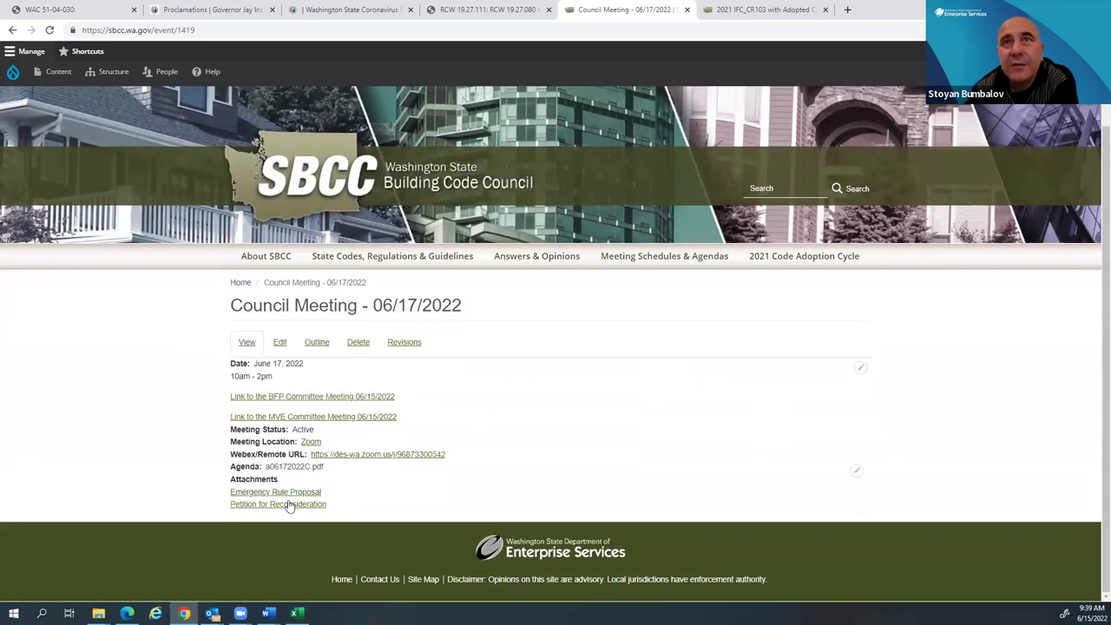
{"action": "left_click", "coordinate": [350, 397]}
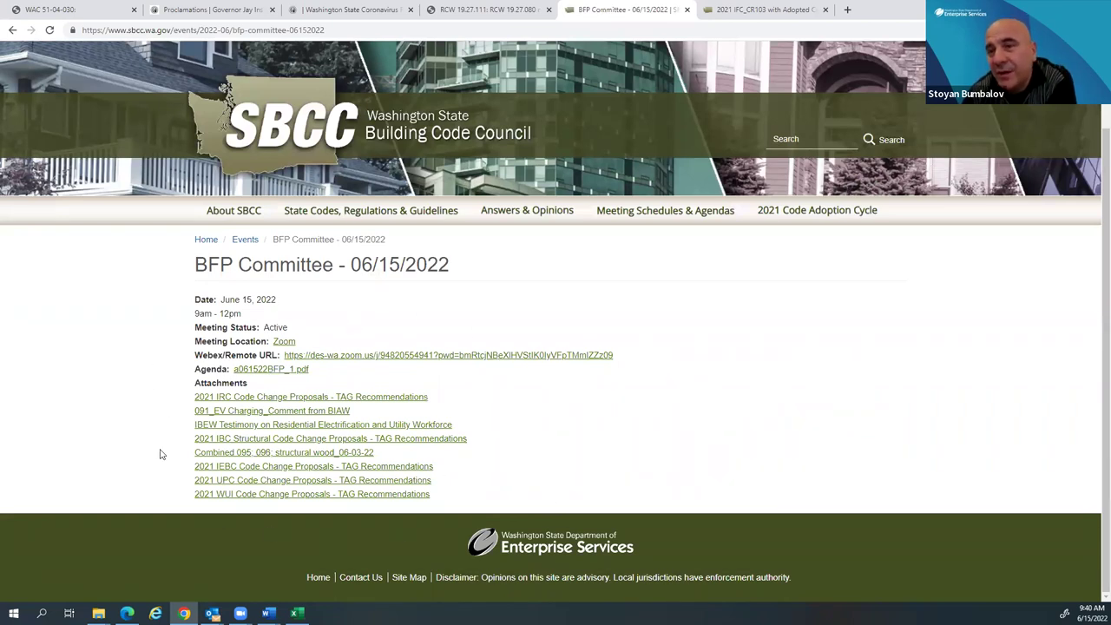
{"action": "left_click", "coordinate": [11, 29]}
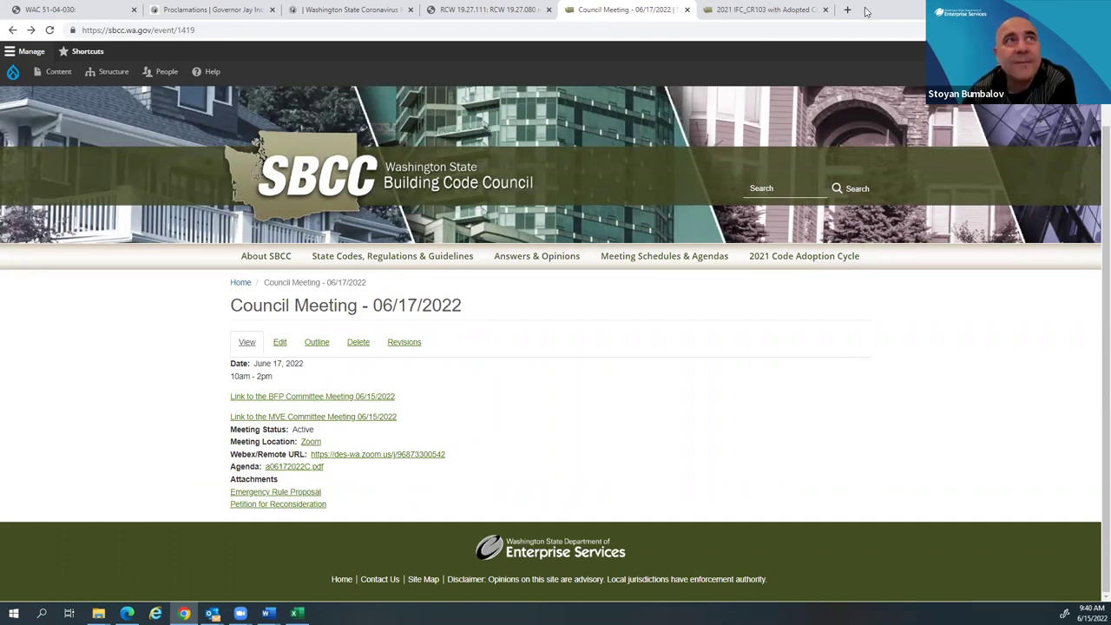
Step: Switch to the Excel proposal log and show the IEBC code change proposals sheet
{"action": "key", "text": "alt+Tab"}
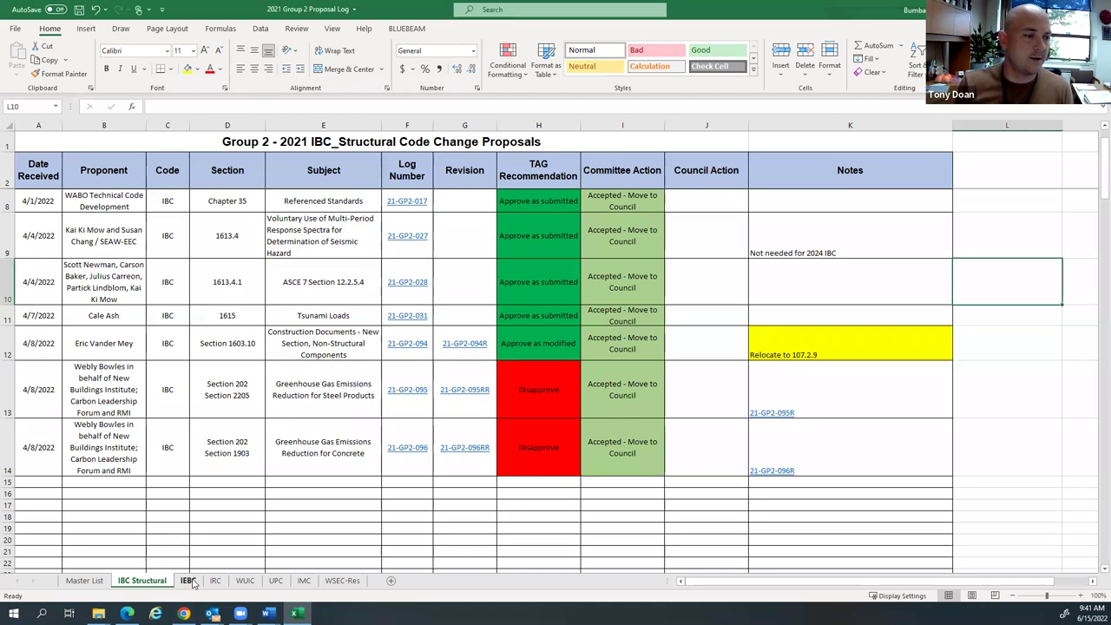
{"action": "left_click", "coordinate": [188, 581]}
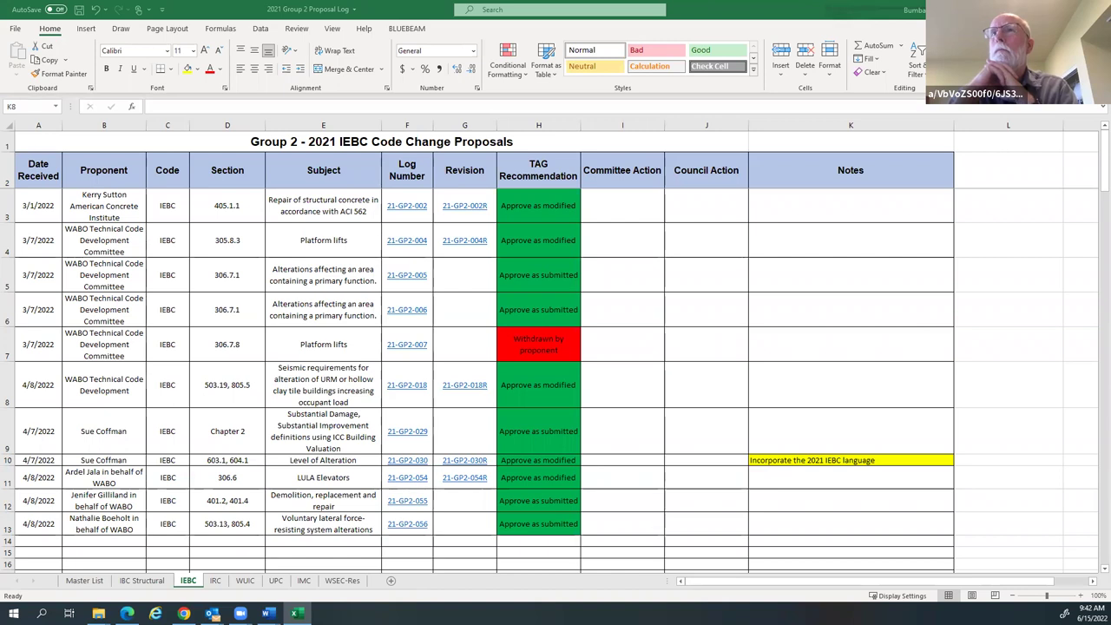
{"action": "left_click", "coordinate": [850, 384]}
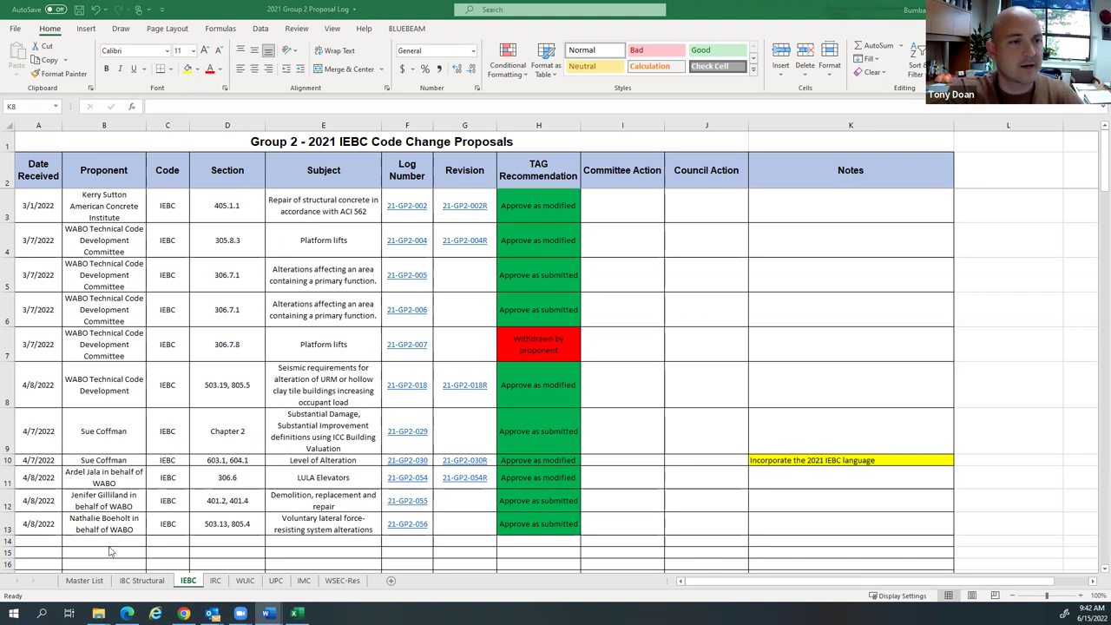
Step: Copy the "Accepted - Move to Council" entry from cell I12 of the IBC Structural sheet
{"action": "left_click", "coordinate": [143, 580]}
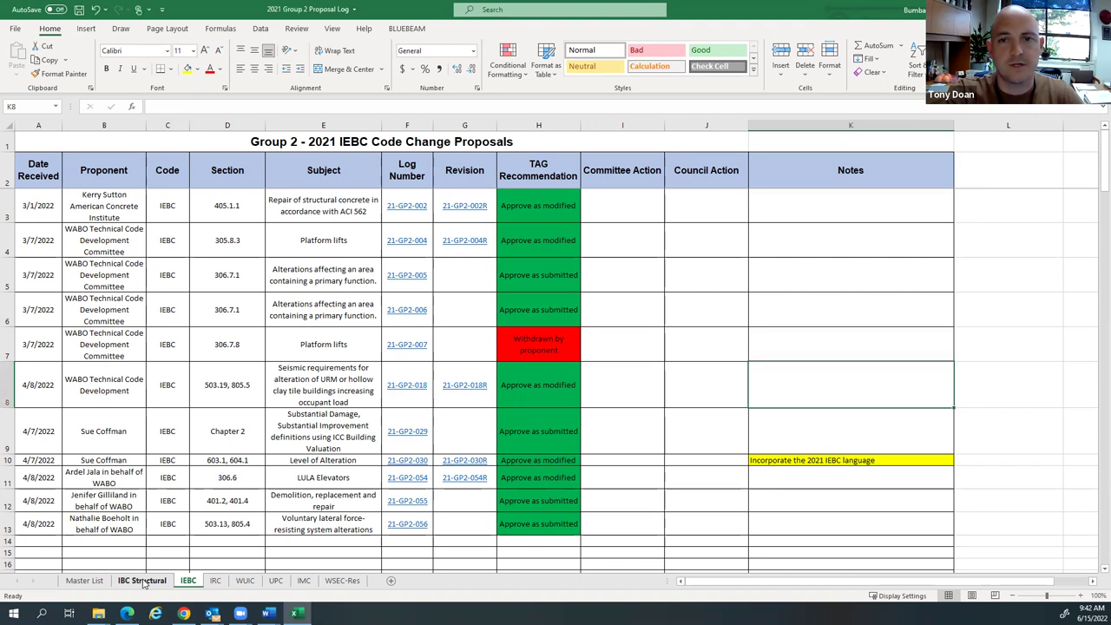
{"action": "left_click", "coordinate": [143, 580]}
{"action": "left_click", "coordinate": [610, 344]}
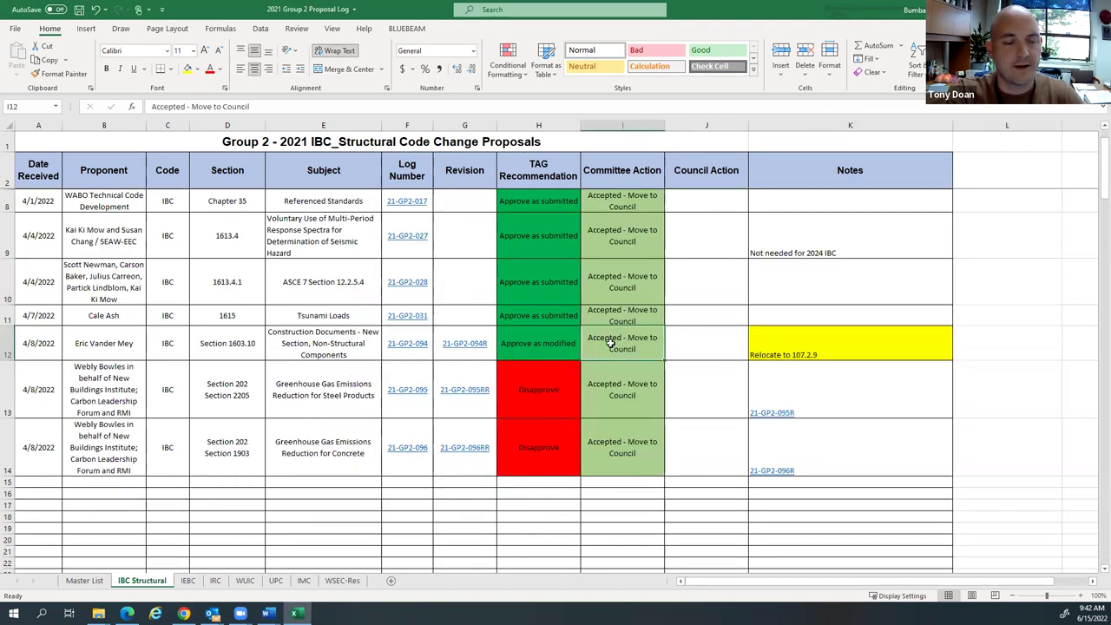
{"action": "right_click", "coordinate": [610, 343]}
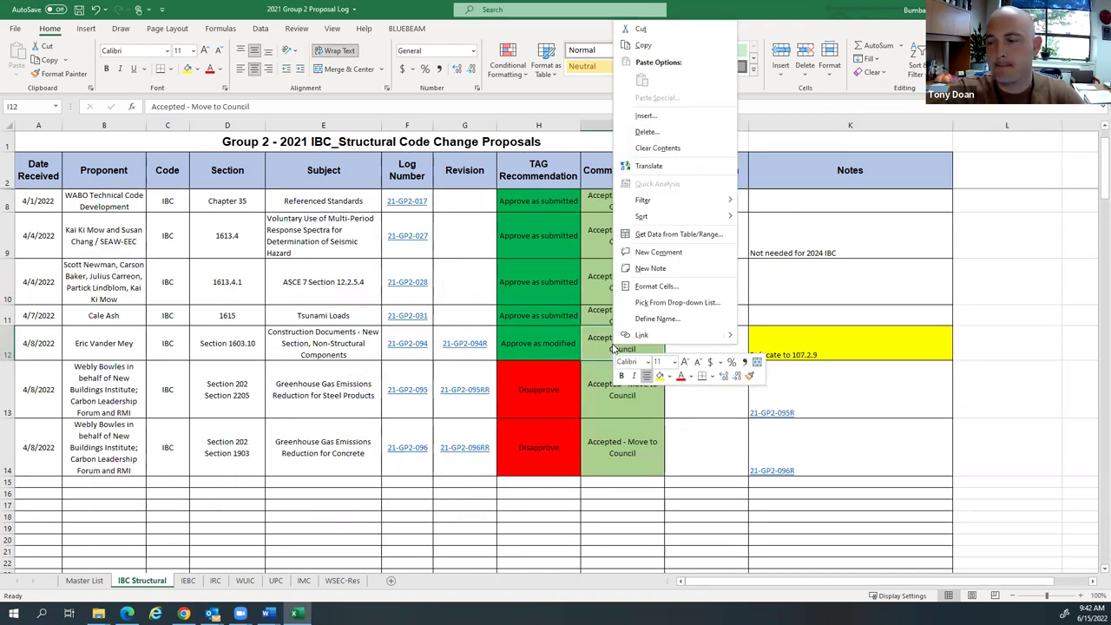
{"action": "left_click", "coordinate": [643, 45]}
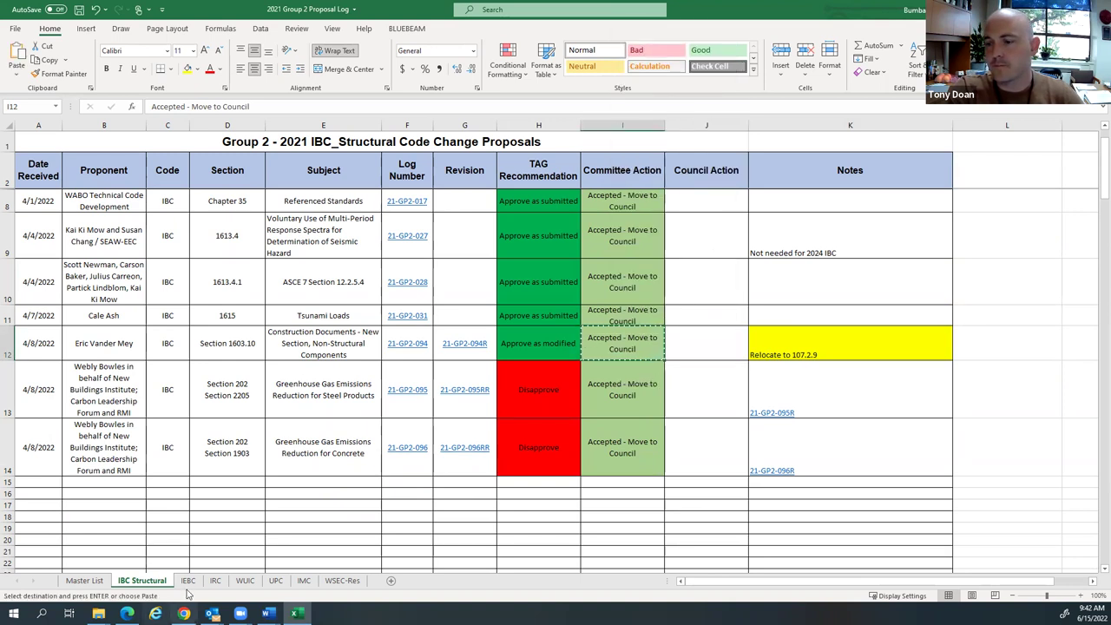
Step: Paste "Accepted - Move to Council" into Committee Action cells I3 to I13 of the IEBC sheet and save the log
{"action": "left_click", "coordinate": [187, 580]}
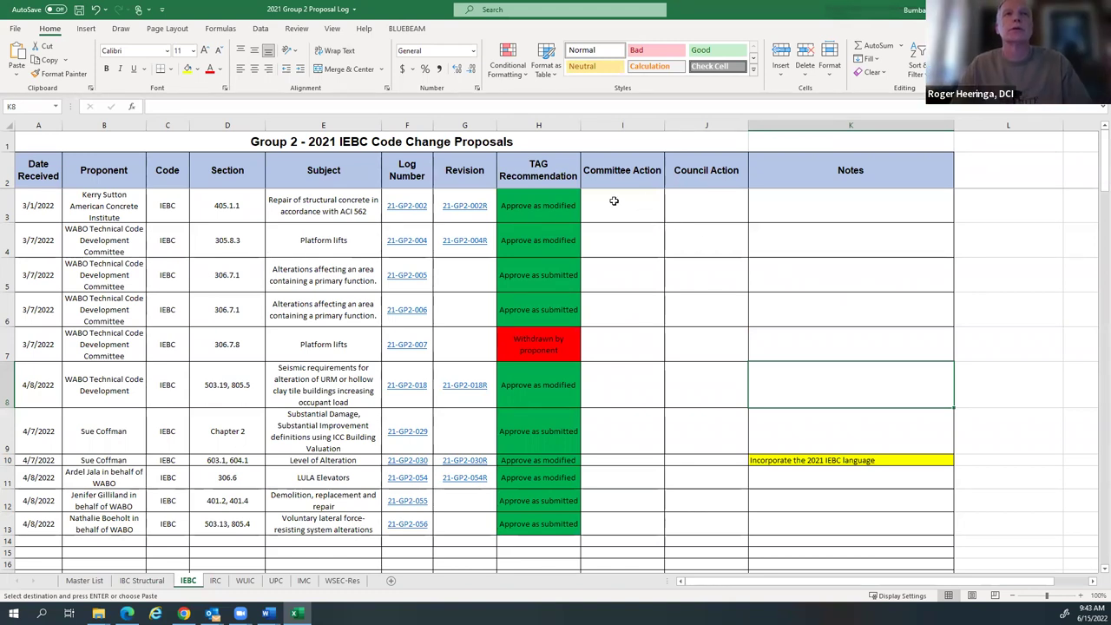
{"action": "left_click_drag", "start_coordinate": [610, 200], "coordinate": [608, 516]}
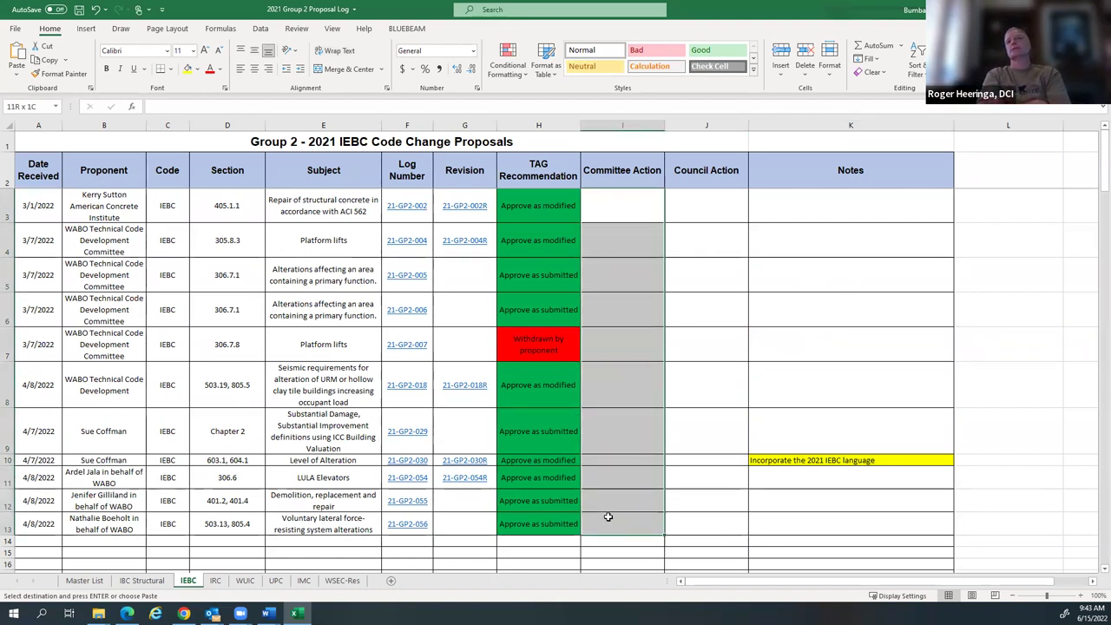
{"action": "right_click", "coordinate": [625, 276]}
{"action": "left_click", "coordinate": [655, 335]}
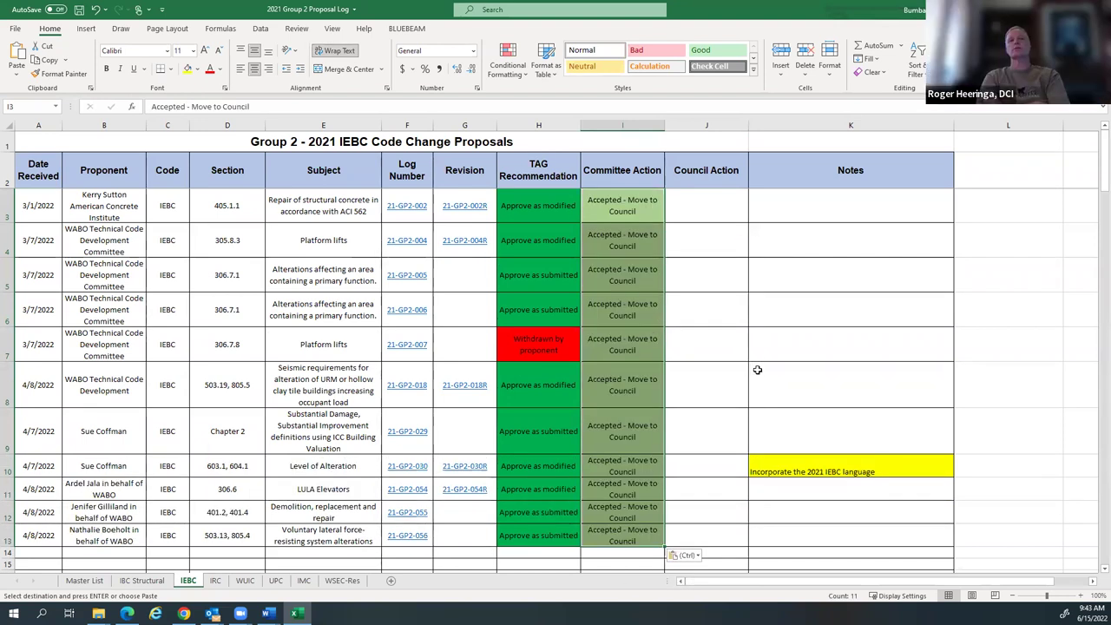
{"action": "key", "text": "Escape"}
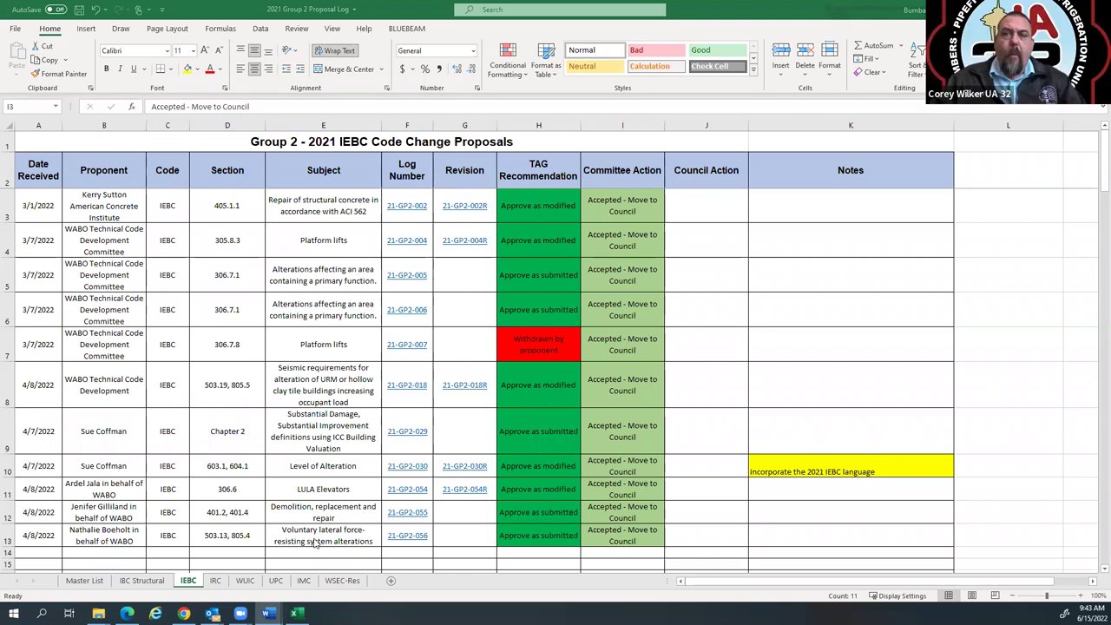
{"action": "left_click", "coordinate": [79, 12]}
{"action": "left_click", "coordinate": [80, 12]}
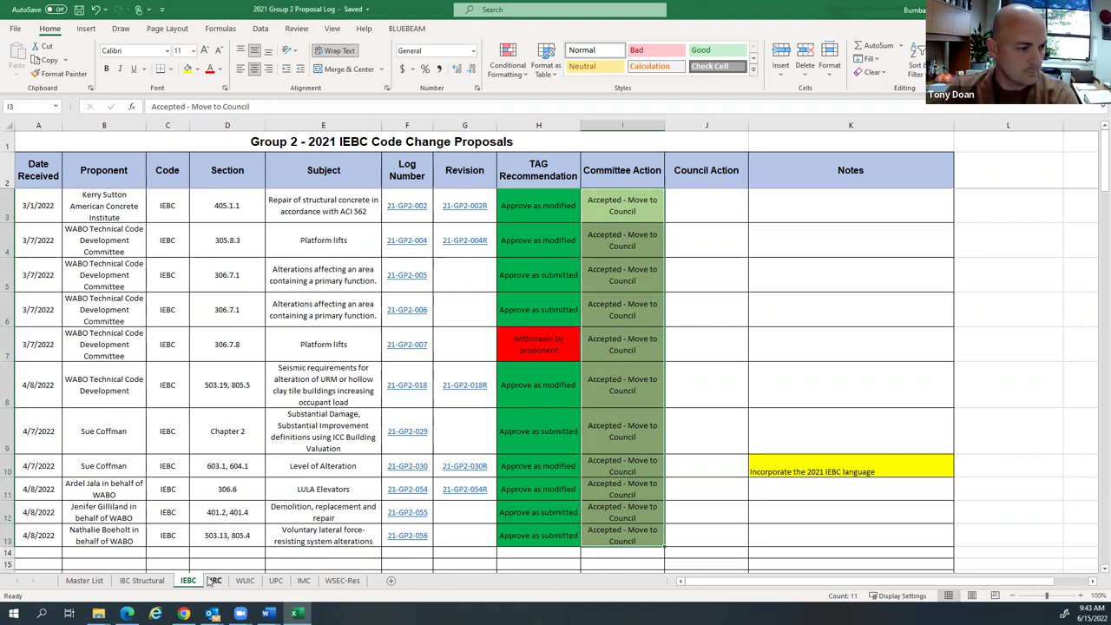
Step: Show the IRC code change proposals sheet and highlight its Notes column for the committee
{"action": "left_click", "coordinate": [215, 579]}
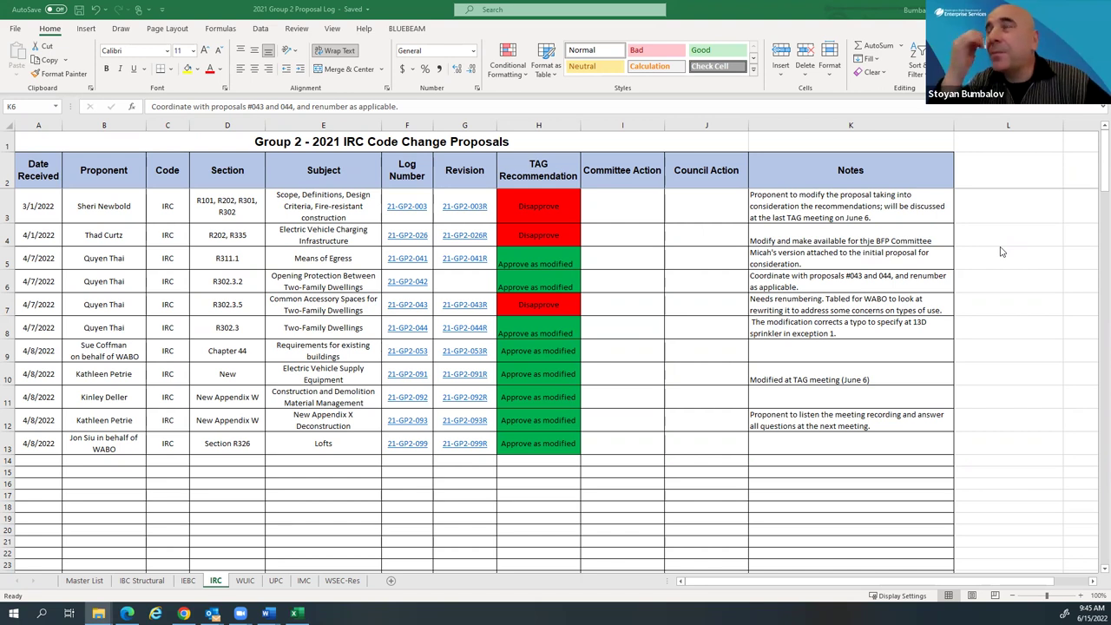
{"action": "left_click", "coordinate": [850, 125]}
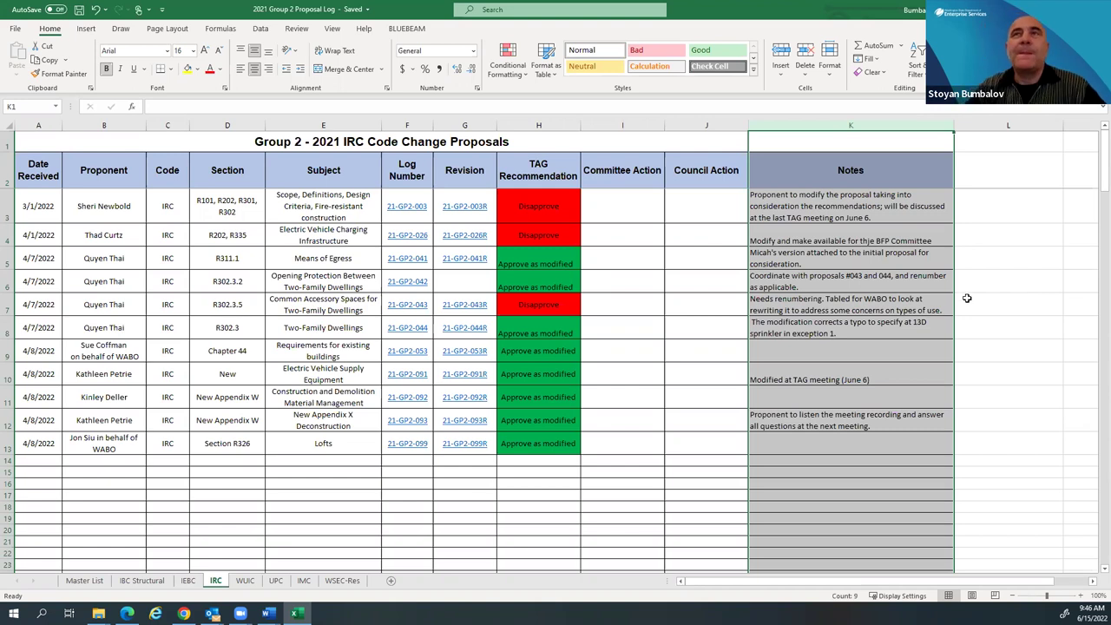
{"action": "left_click", "coordinate": [995, 318]}
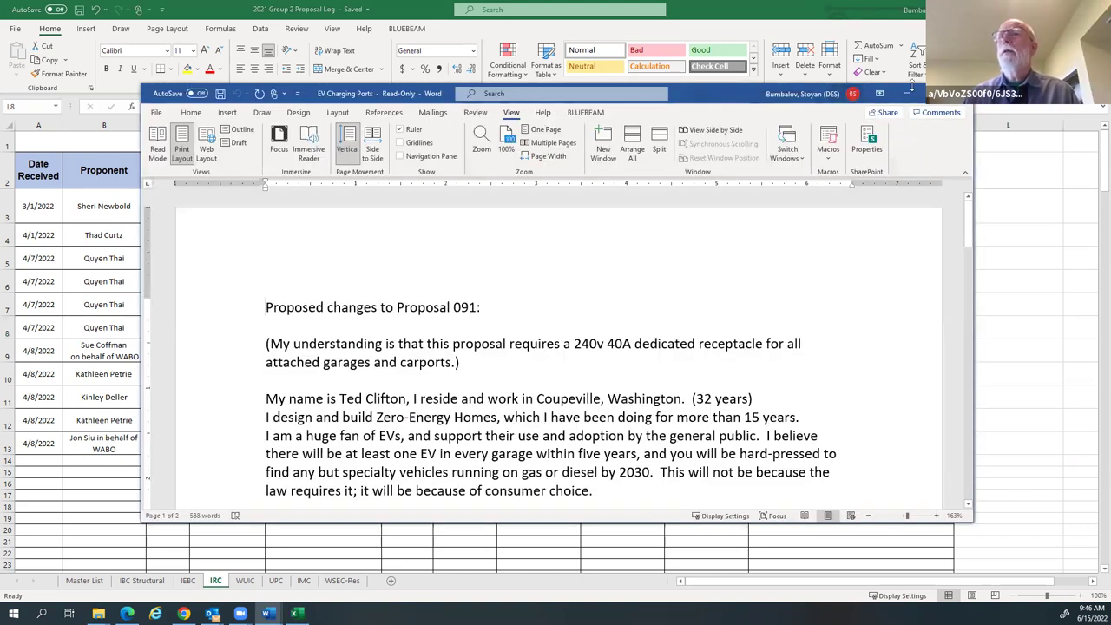
Step: View the EV Charging Ports comment on Proposal 091 maximized in Word, then minimize the document
{"action": "left_click", "coordinate": [924, 93]}
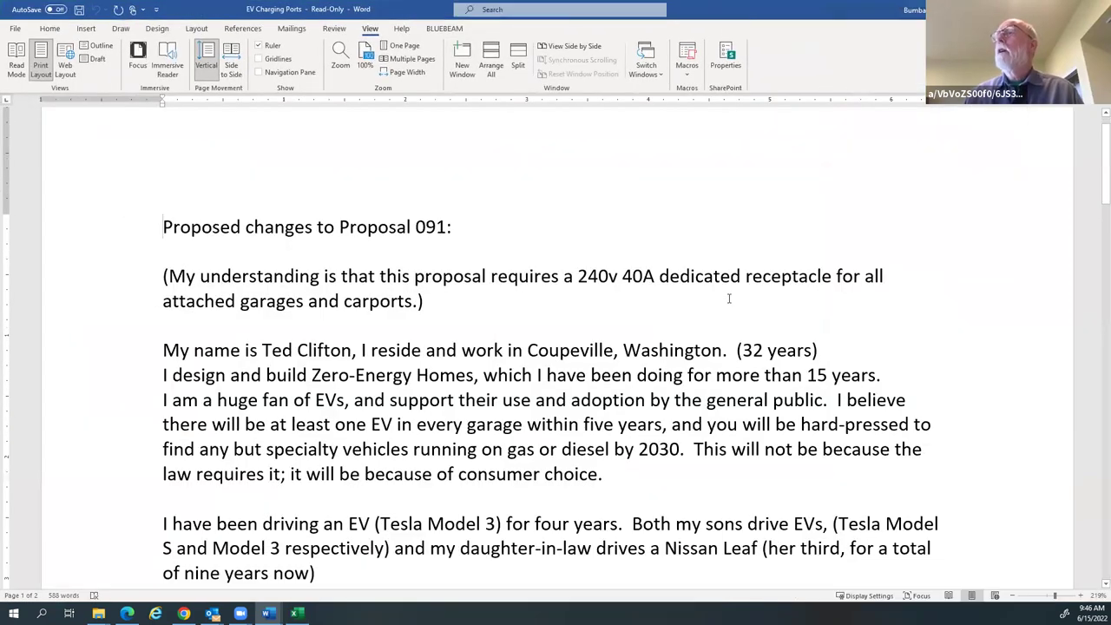
{"action": "scroll", "coordinate": [729, 298], "scroll_direction": "down", "scroll_amount": 1}
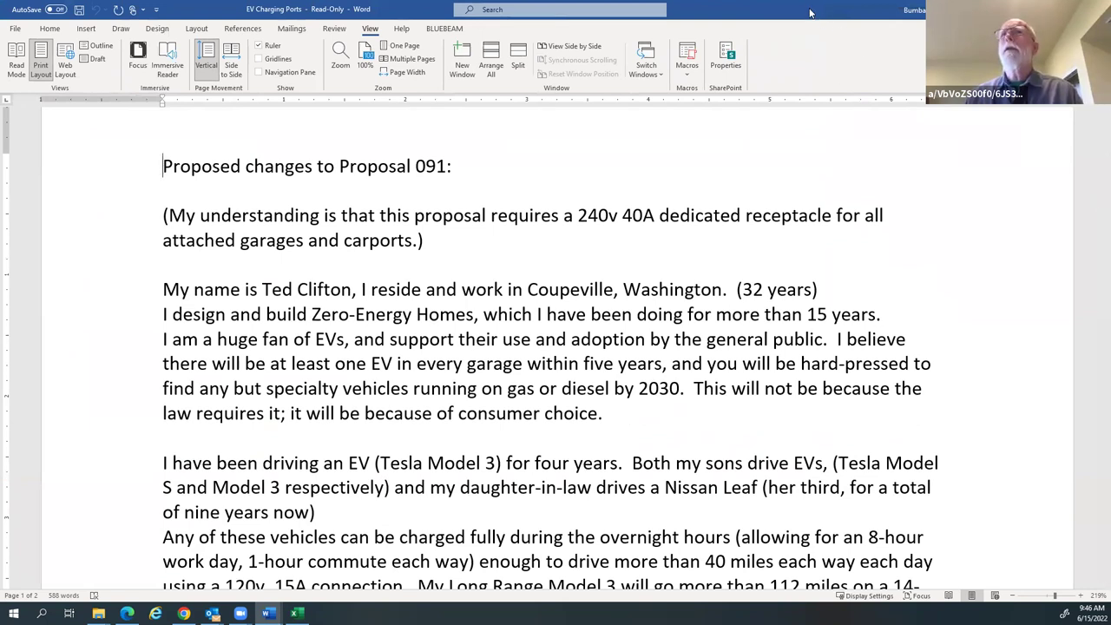
{"action": "double_click", "coordinate": [809, 12]}
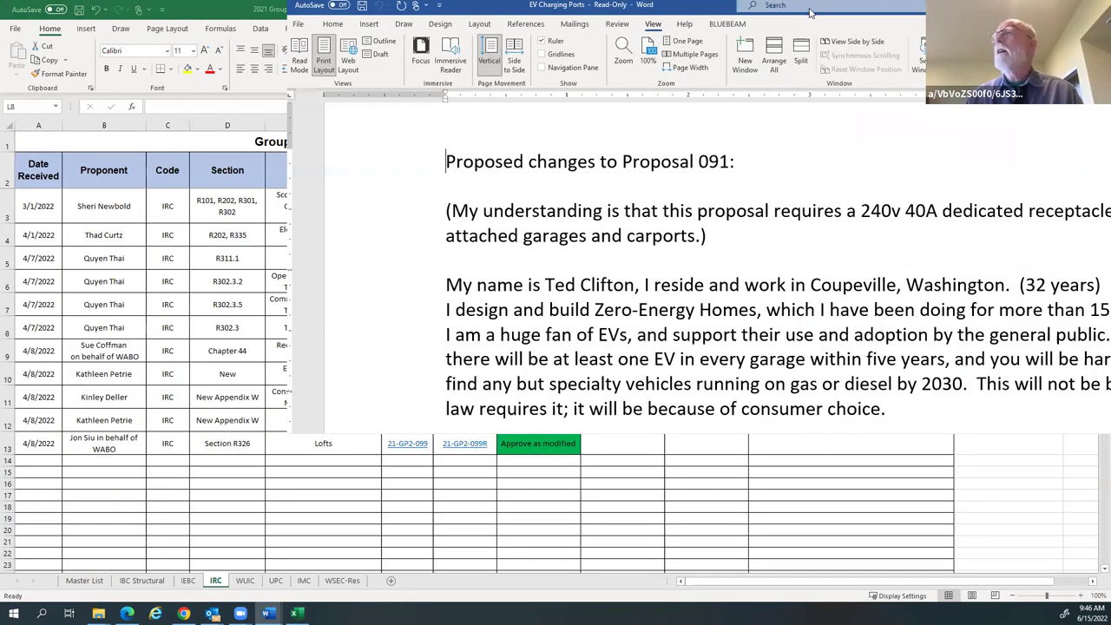
{"action": "left_click", "coordinate": [1028, 5]}
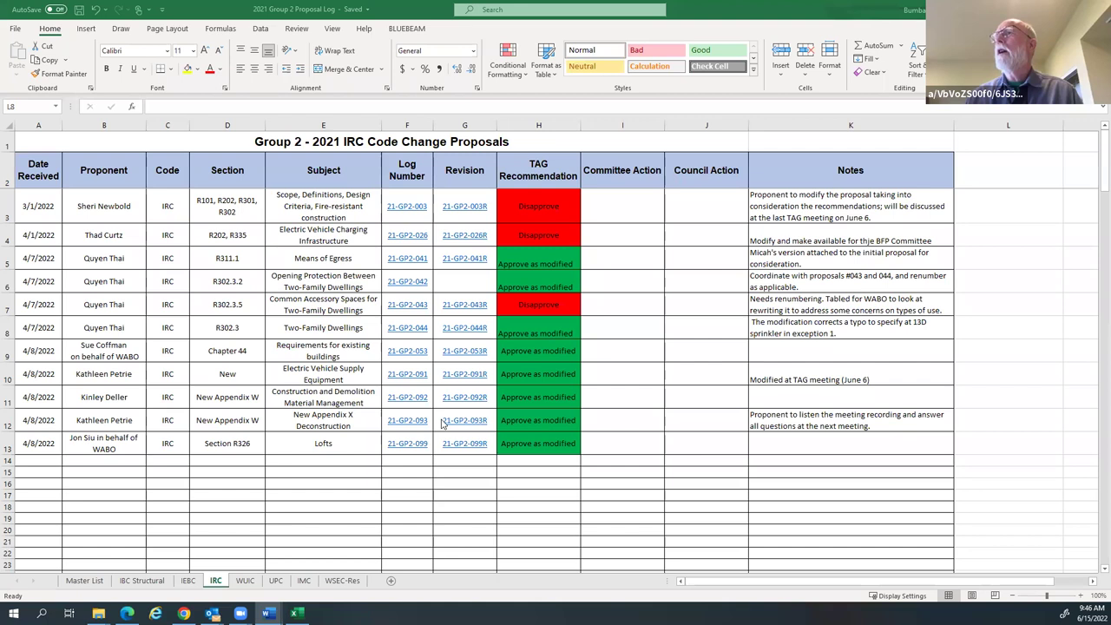
Step: Open revision 21-GP2-091R from the IRC sheet, enlarge the PDF and review the Section R309.6 electric vehicle charging text
{"action": "left_click", "coordinate": [467, 375]}
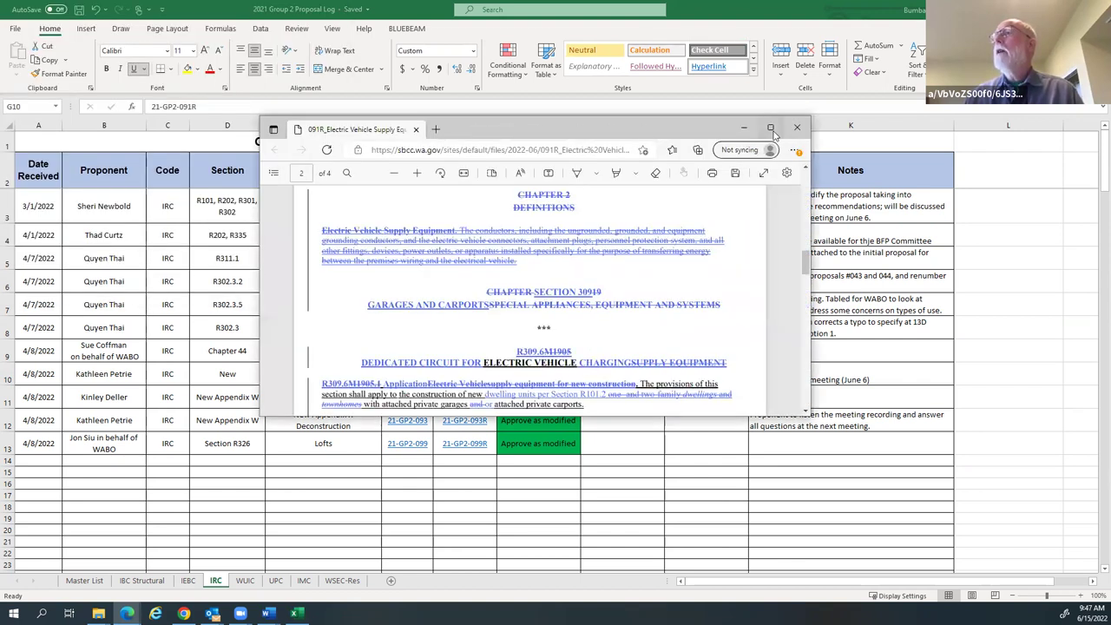
{"action": "left_click", "coordinate": [771, 128]}
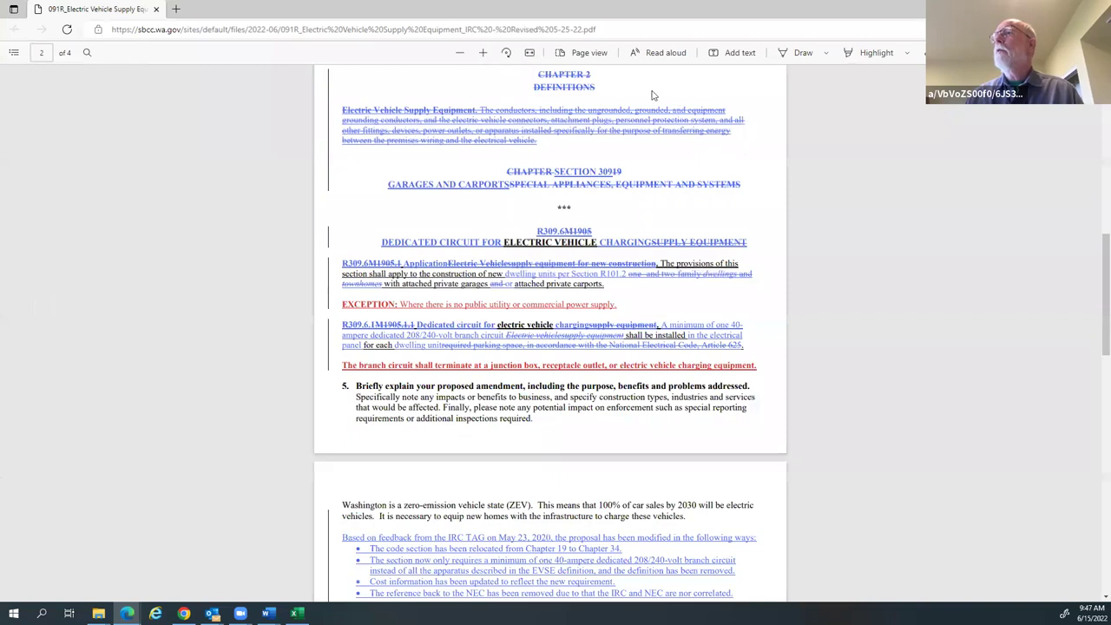
{"action": "left_click", "coordinate": [484, 57]}
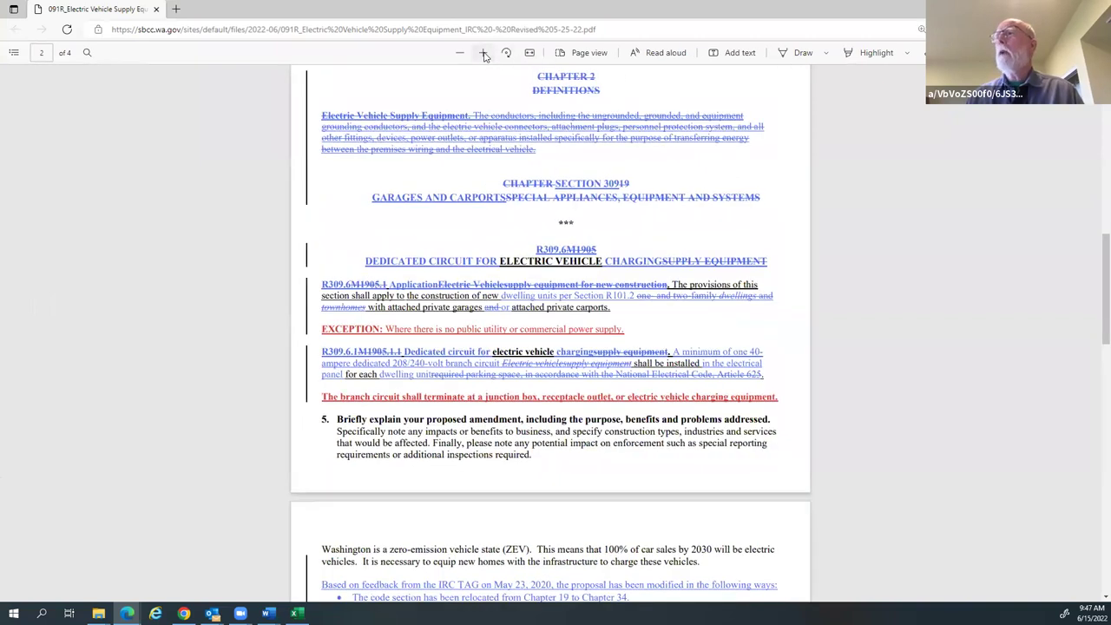
{"action": "left_click", "coordinate": [484, 57]}
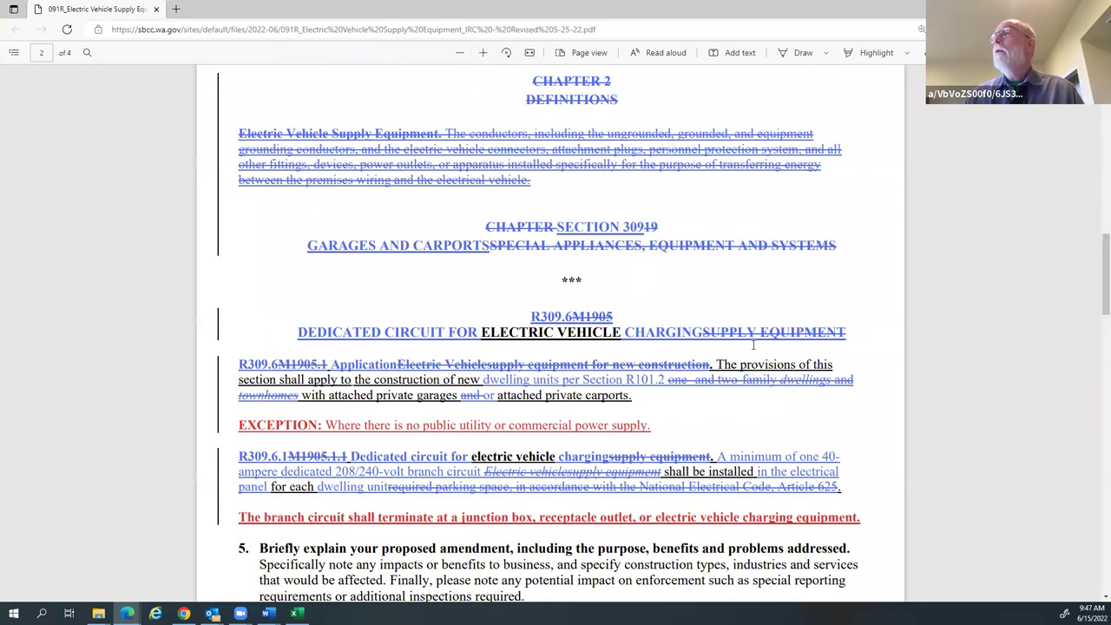
{"action": "scroll", "coordinate": [753, 344], "scroll_direction": "down", "scroll_amount": 2}
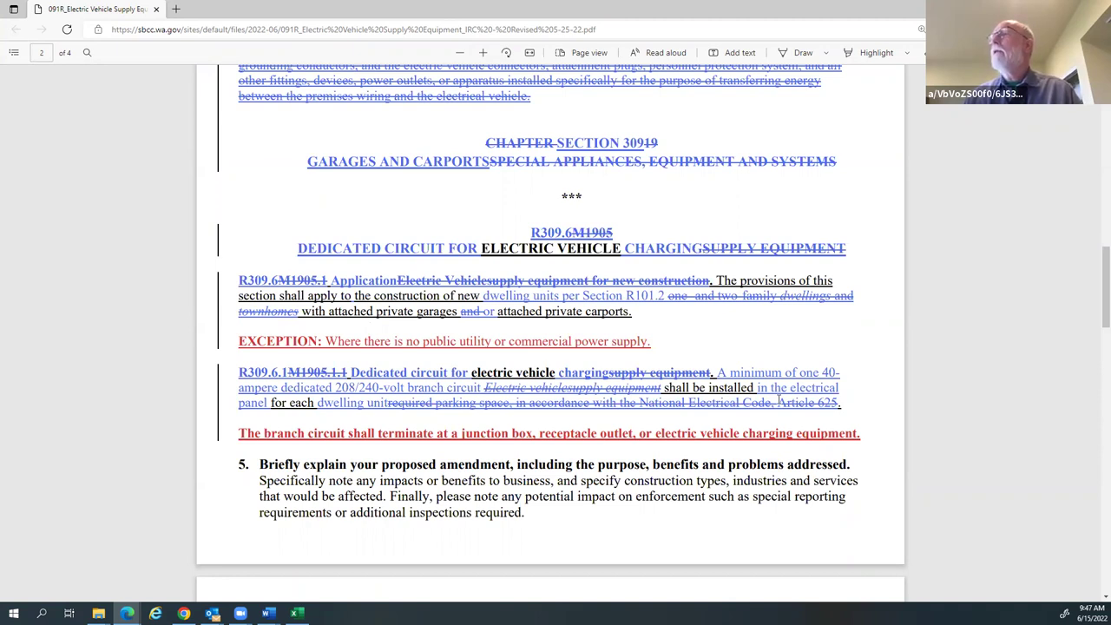
{"action": "scroll", "coordinate": [778, 401], "scroll_direction": "down", "scroll_amount": 1}
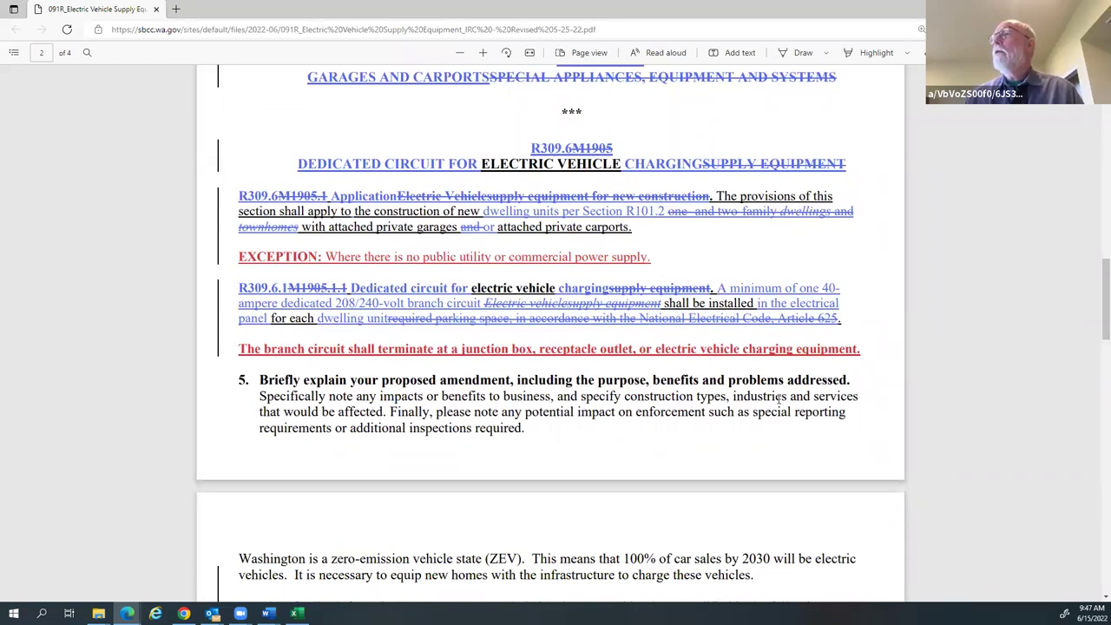
{"action": "scroll", "coordinate": [778, 399], "scroll_direction": "down", "scroll_amount": 1}
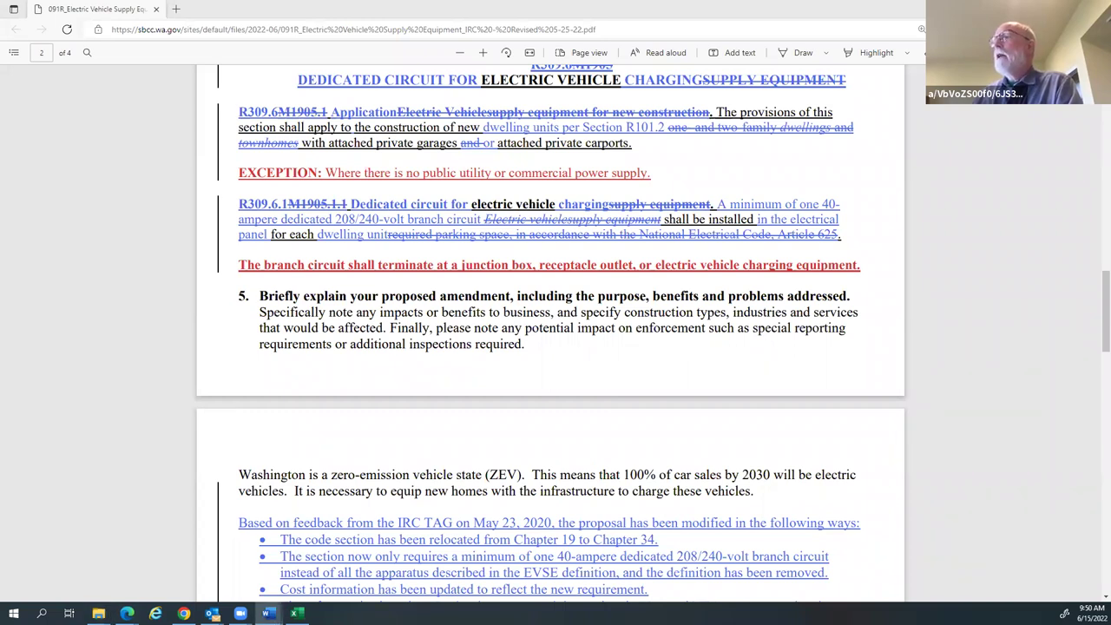
Step: Switch to the EV Charging Ports document in Word, highlight its three recommended changes and return to the 091R proposal PDF
{"action": "left_click", "coordinate": [268, 613]}
{"action": "left_click", "coordinate": [913, 90]}
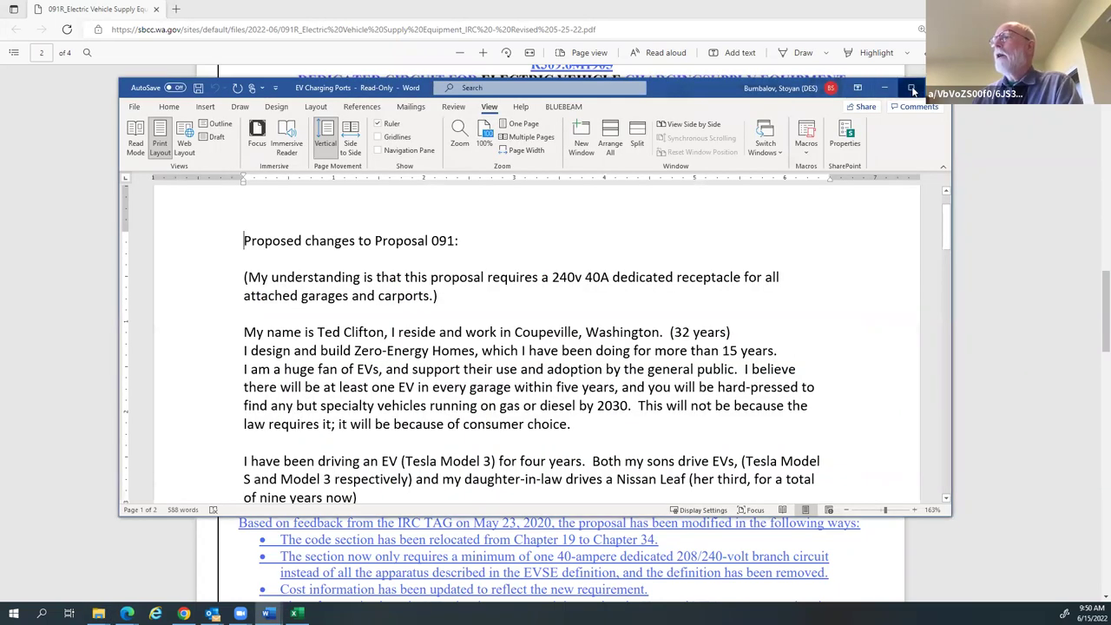
{"action": "scroll", "coordinate": [628, 230], "scroll_direction": "up", "scroll_amount": 5, "text": "ctrl"}
{"action": "scroll", "coordinate": [566, 262], "scroll_direction": "down", "scroll_amount": 2}
{"action": "scroll", "coordinate": [565, 262], "scroll_direction": "down", "scroll_amount": 12}
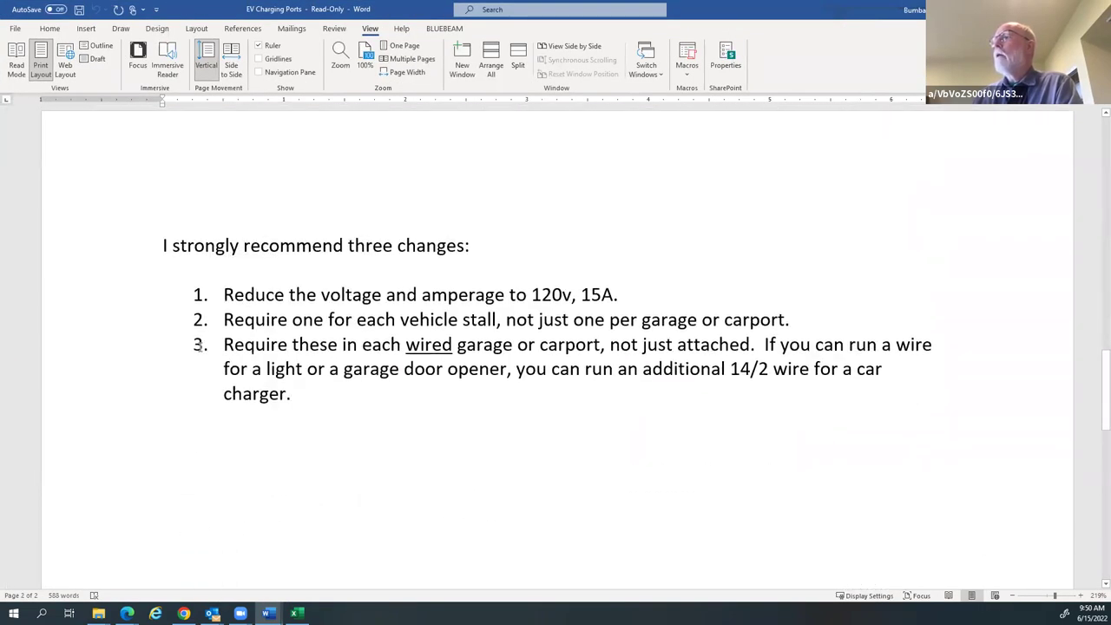
{"action": "left_click_drag", "start_coordinate": [163, 245], "coordinate": [315, 434]}
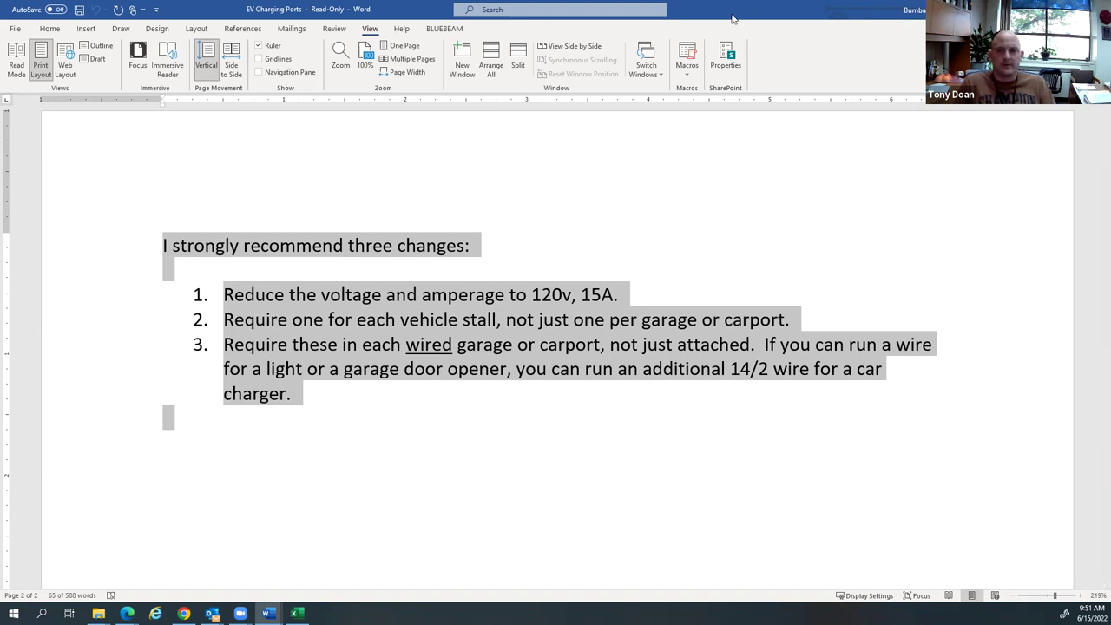
{"action": "key", "text": "alt+Tab"}
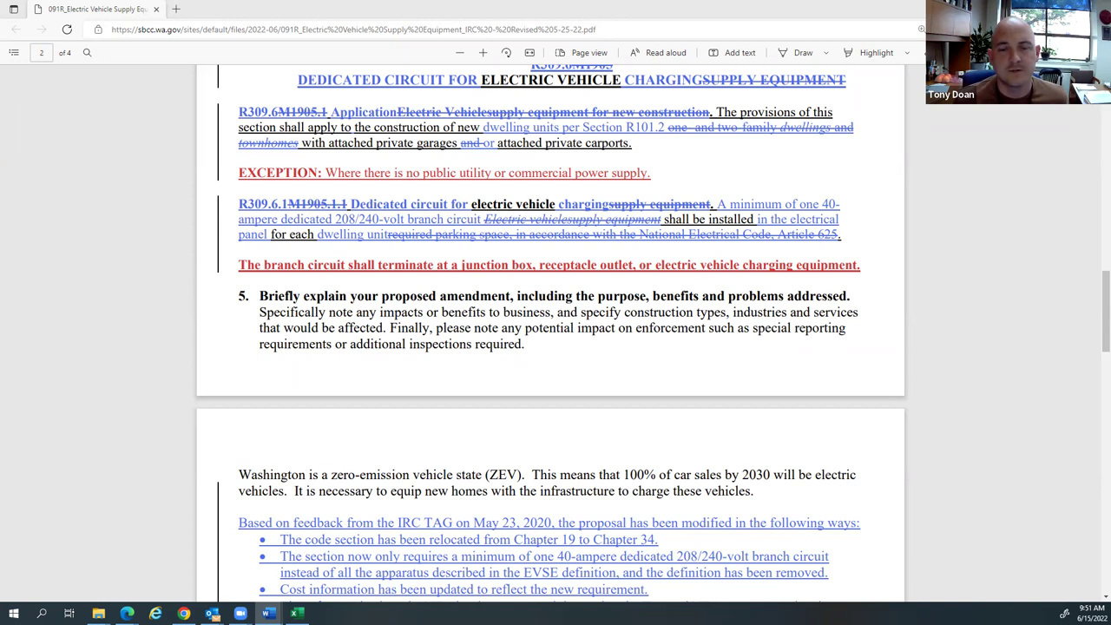
Step: Open revision 21-GP2-043R from the IRC sheet in the proposal log, enlarge the PDF and review its shared accessory room text and separation table
{"action": "key", "text": "alt+Tab"}
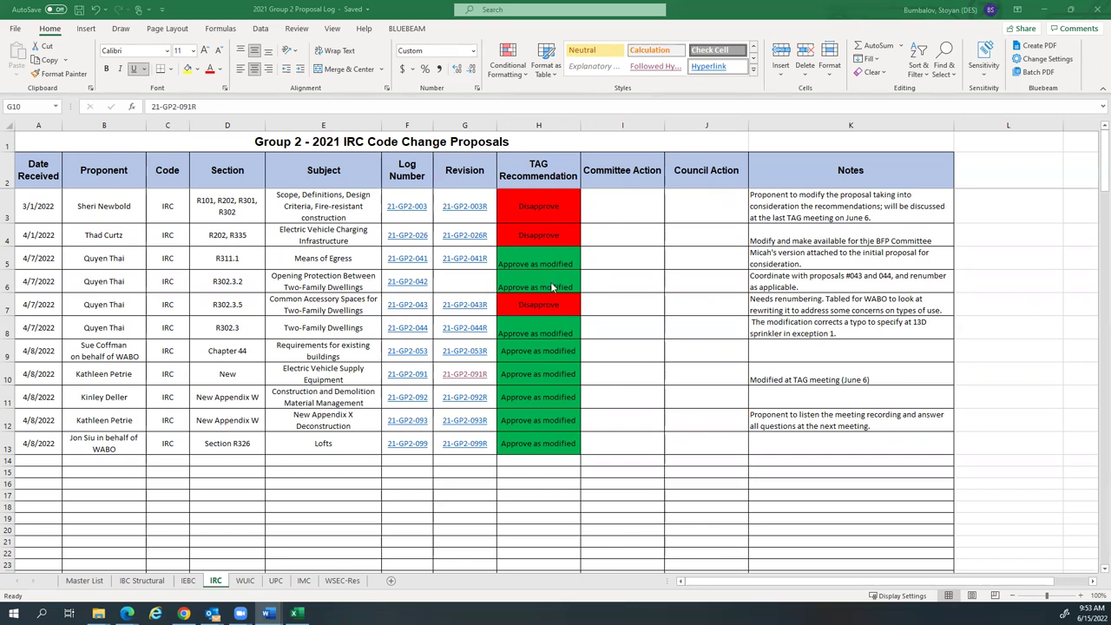
{"action": "left_click", "coordinate": [468, 310]}
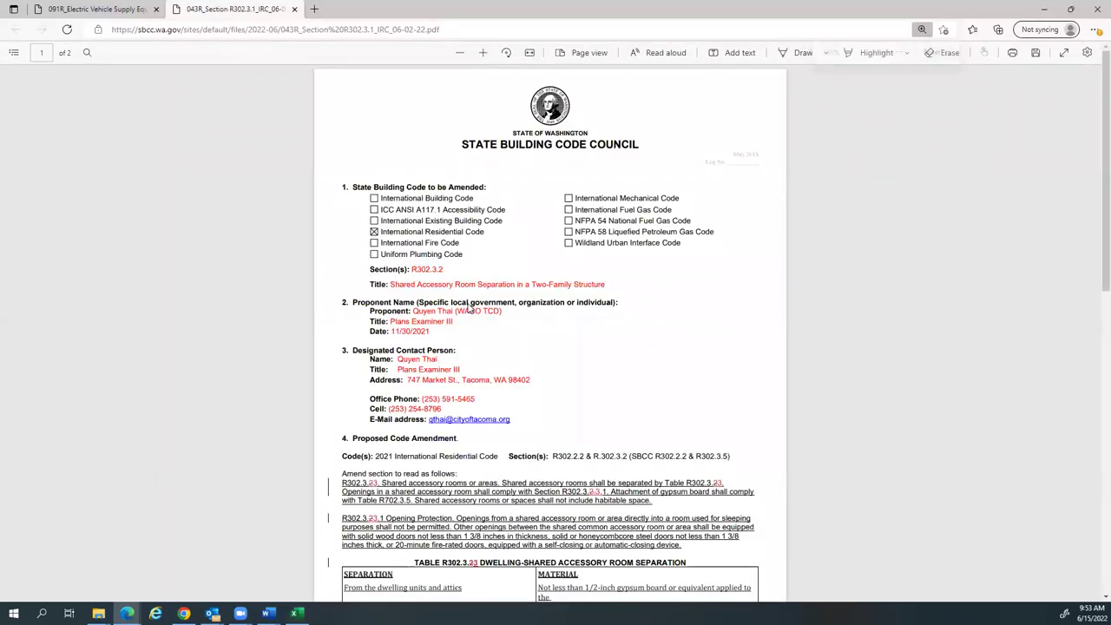
{"action": "scroll", "coordinate": [642, 358], "scroll_direction": "down", "scroll_amount": 2}
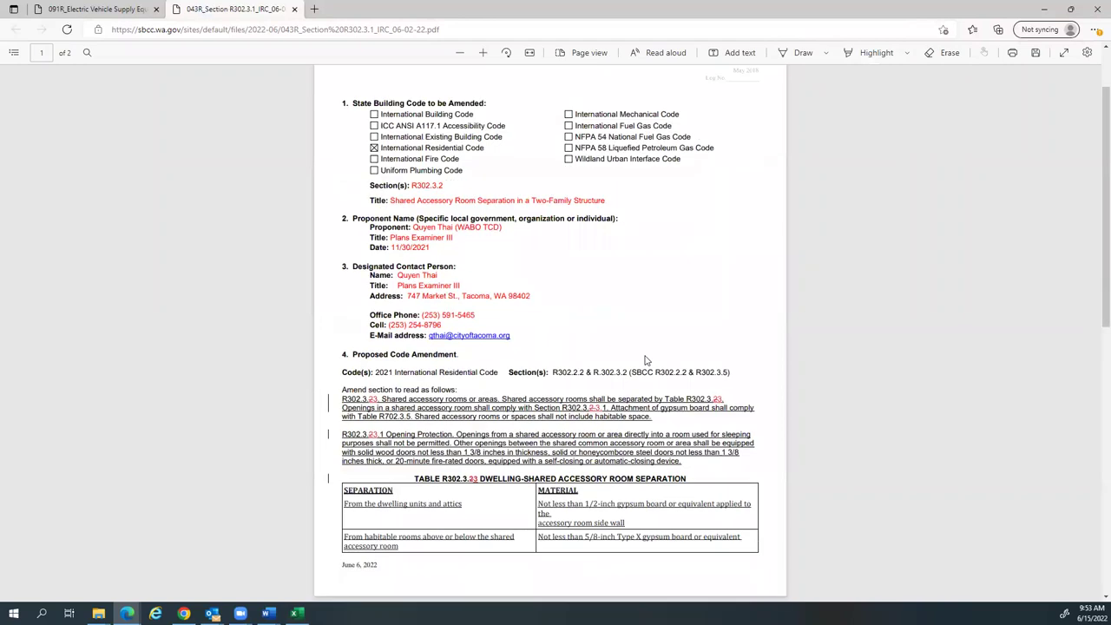
{"action": "scroll", "coordinate": [645, 360], "scroll_direction": "down", "scroll_amount": 2}
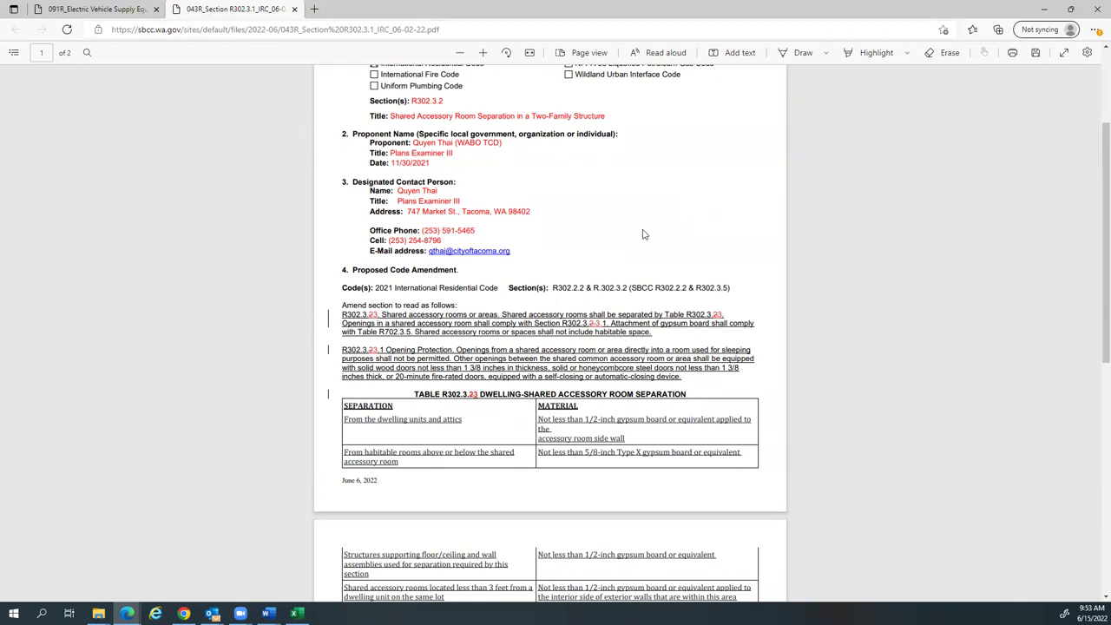
{"action": "left_click", "coordinate": [484, 53]}
{"action": "left_click", "coordinate": [483, 52]}
{"action": "left_click", "coordinate": [483, 53]}
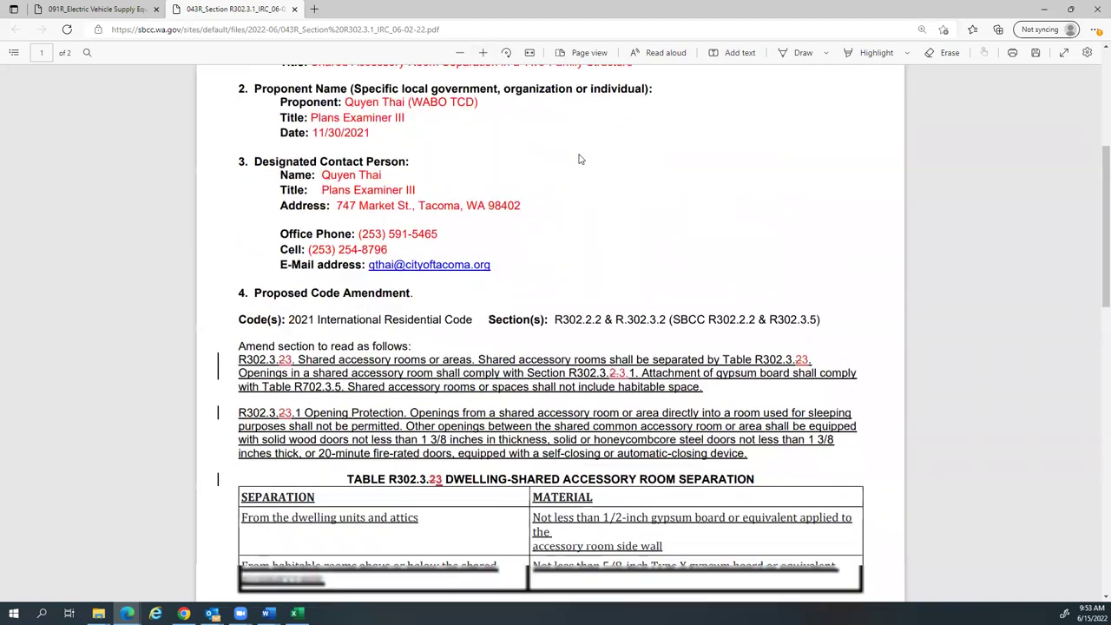
{"action": "scroll", "coordinate": [581, 159], "scroll_direction": "down", "scroll_amount": 5}
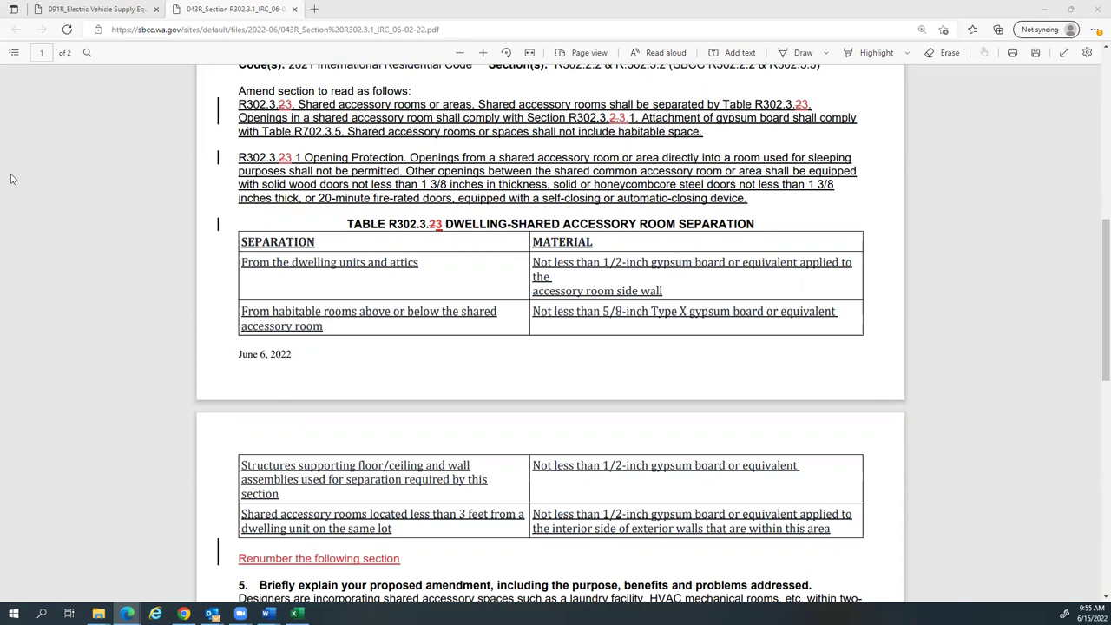
Step: Glance at the IRC sheet in the proposal log, then bring up the open 091R electric vehicle charging proposal PDF in the browser
{"action": "key", "text": "alt+Tab"}
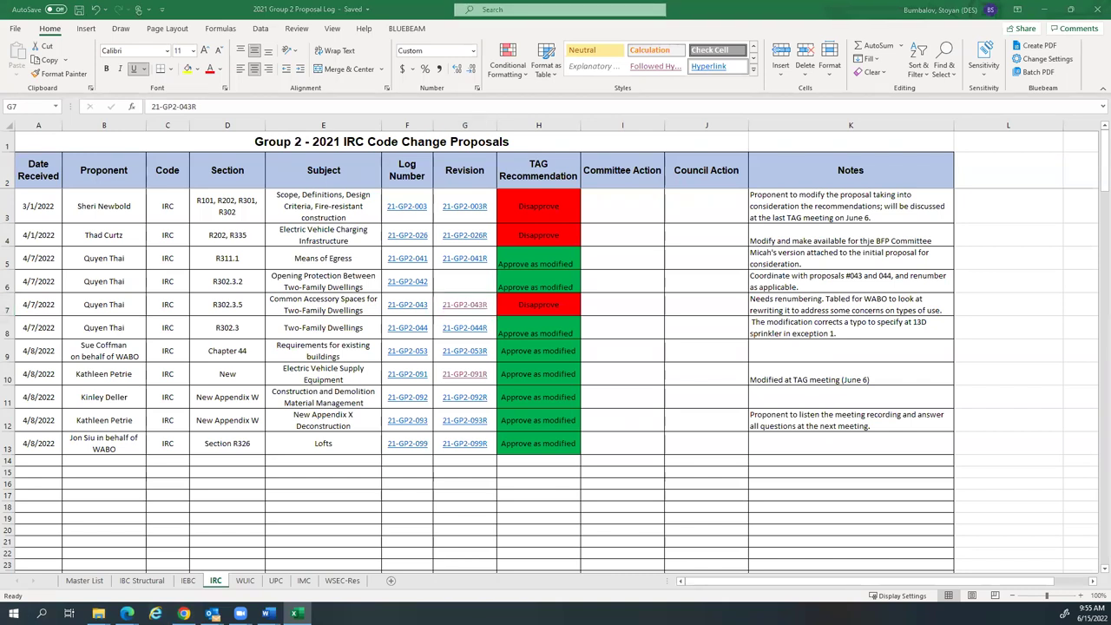
{"action": "key", "text": "alt+Tab"}
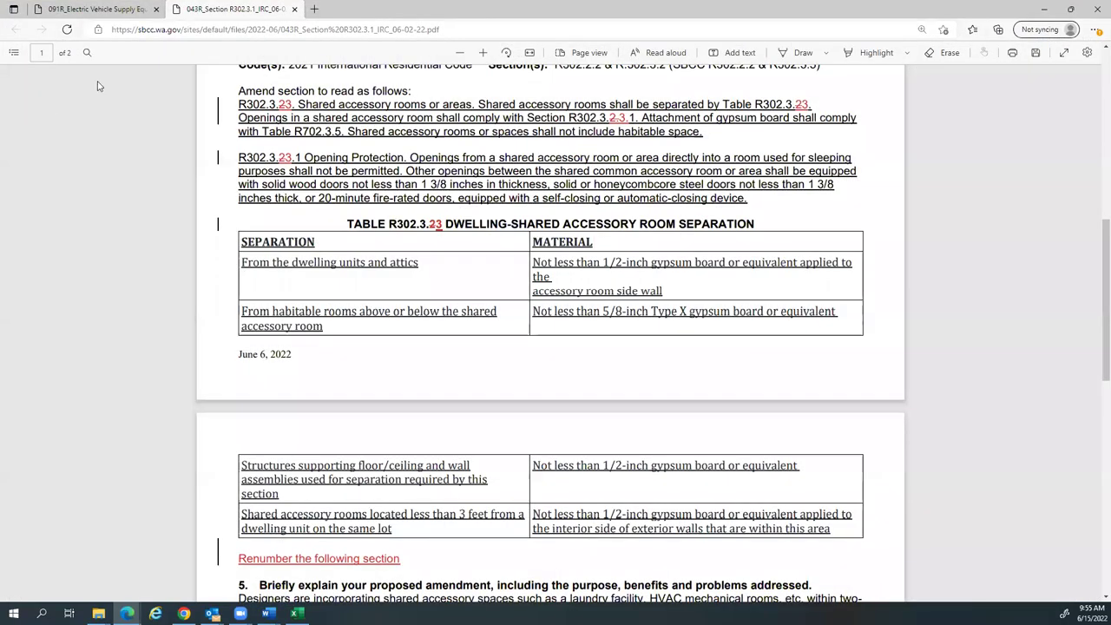
{"action": "left_click", "coordinate": [113, 7]}
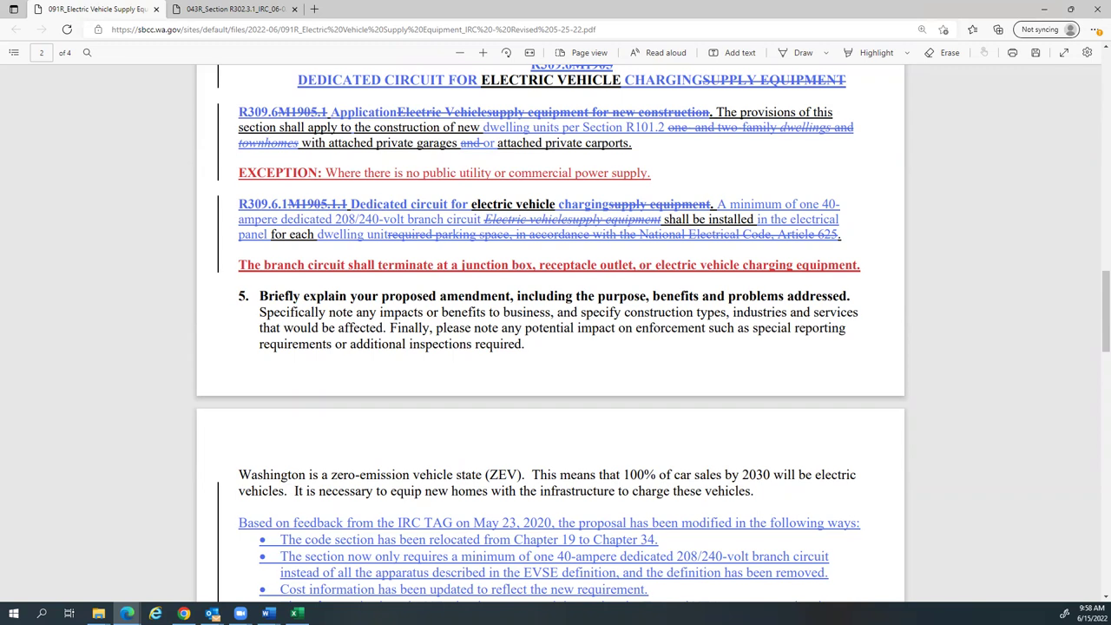
Step: Open revision 21-GP2-092R from the IRC sheet, enlarge the PDF to review Appendix W sections W101 and W102, then return to the log
{"action": "left_click", "coordinate": [1042, 9]}
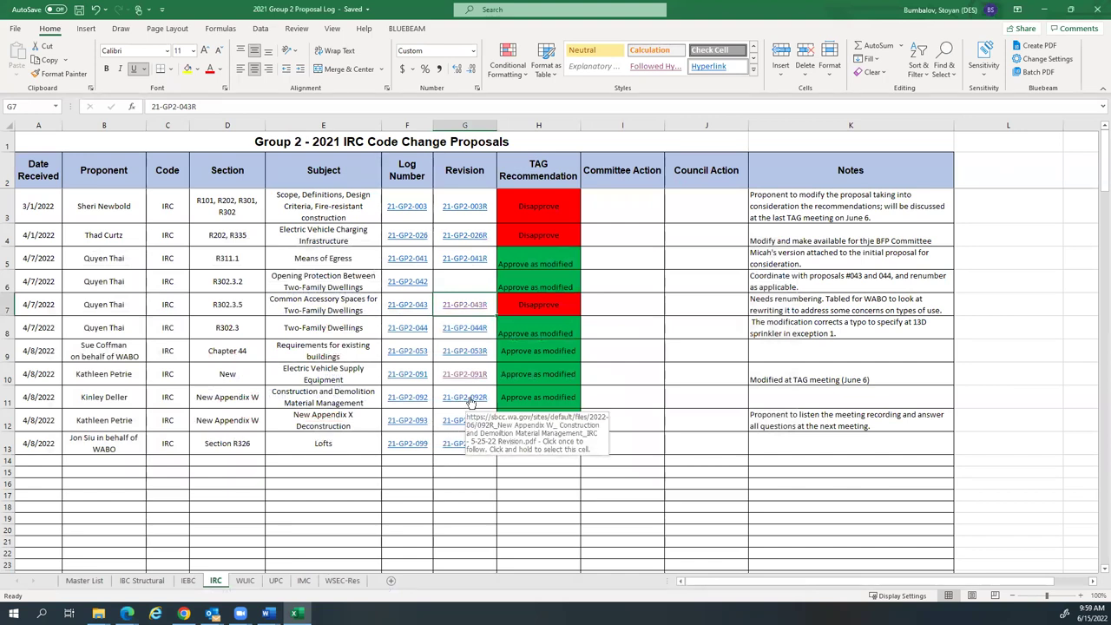
{"action": "left_click", "coordinate": [463, 399]}
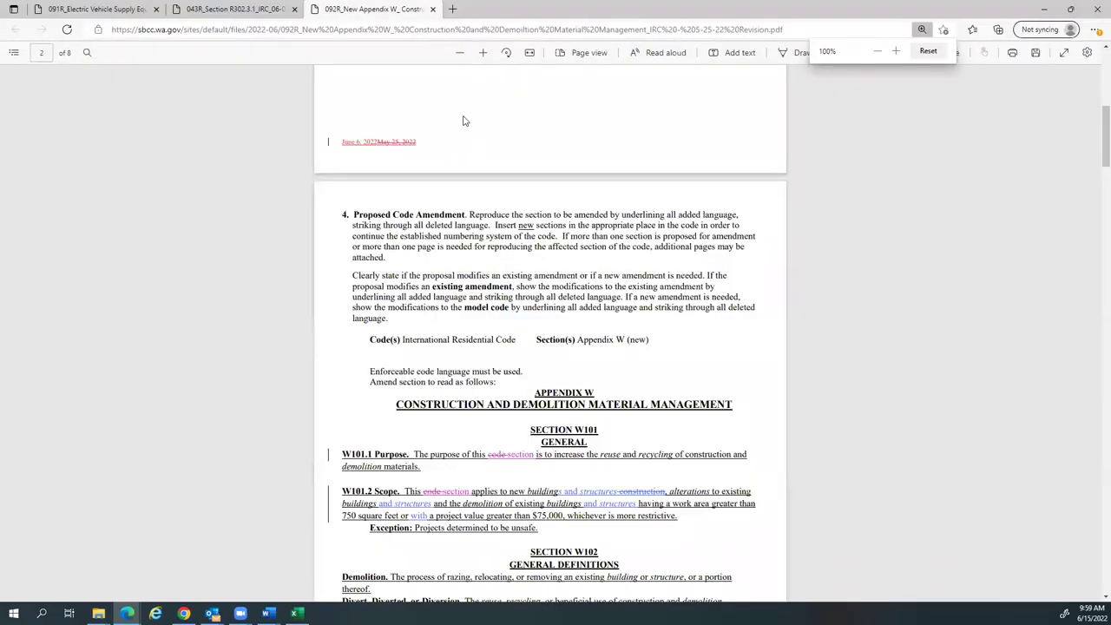
{"action": "left_click", "coordinate": [483, 54]}
{"action": "left_click", "coordinate": [482, 54]}
{"action": "scroll", "coordinate": [605, 475], "scroll_direction": "down", "scroll_amount": 3}
{"action": "scroll", "coordinate": [605, 475], "scroll_direction": "down", "scroll_amount": 2}
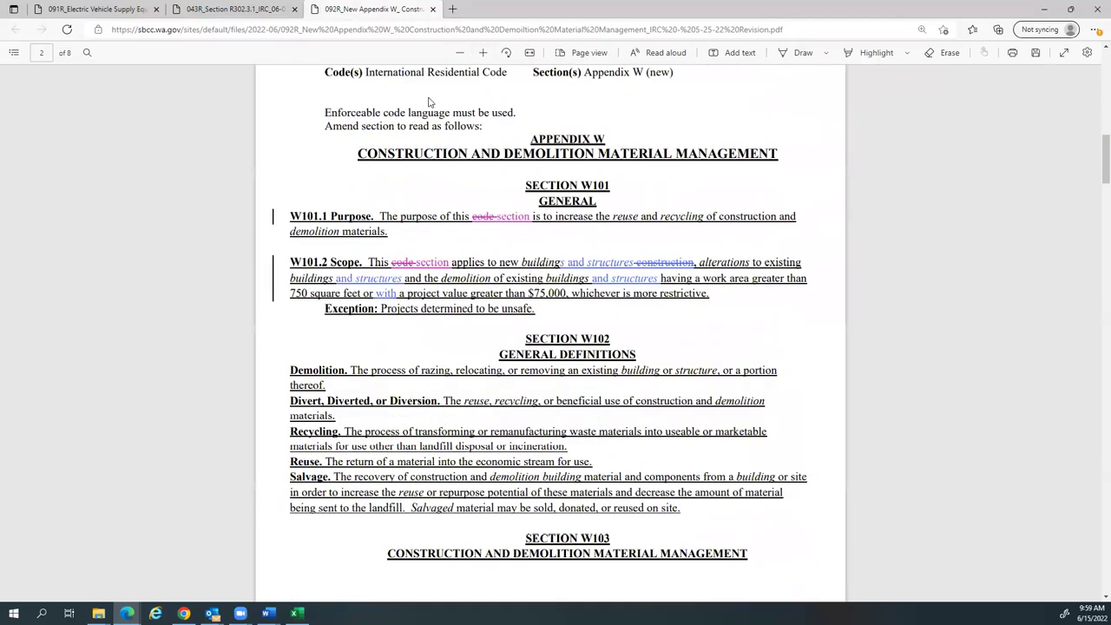
{"action": "left_click", "coordinate": [483, 53]}
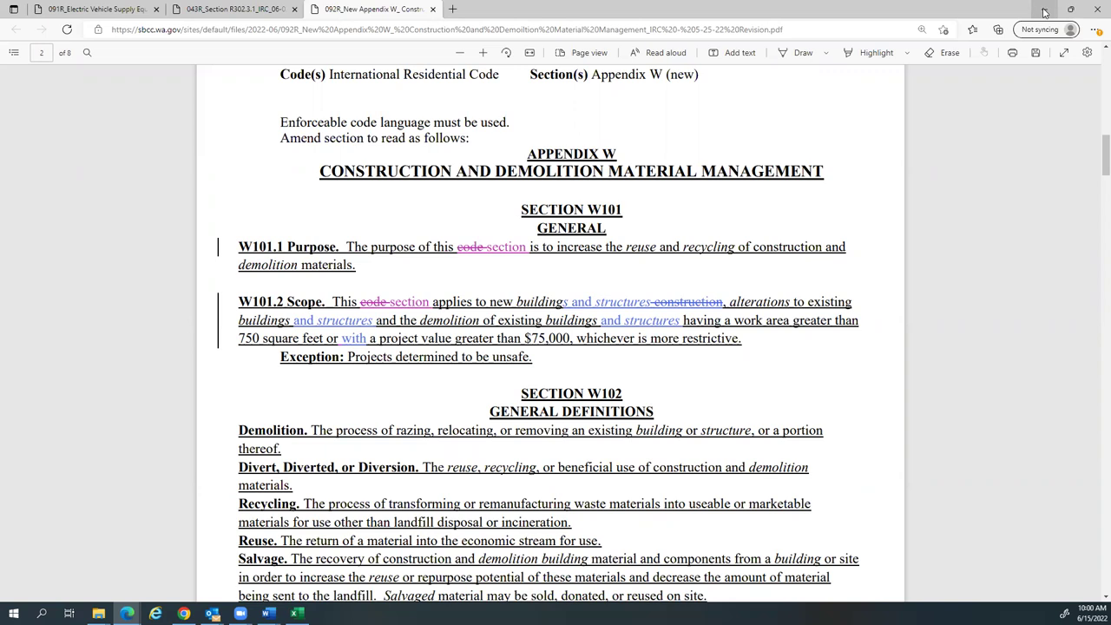
{"action": "left_click", "coordinate": [1044, 12]}
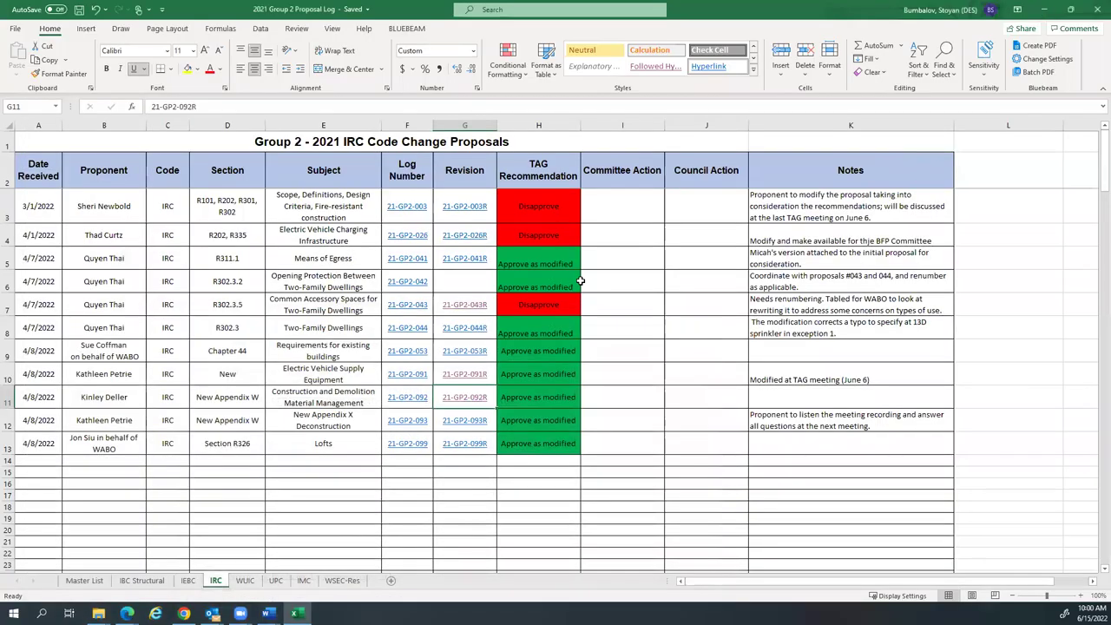
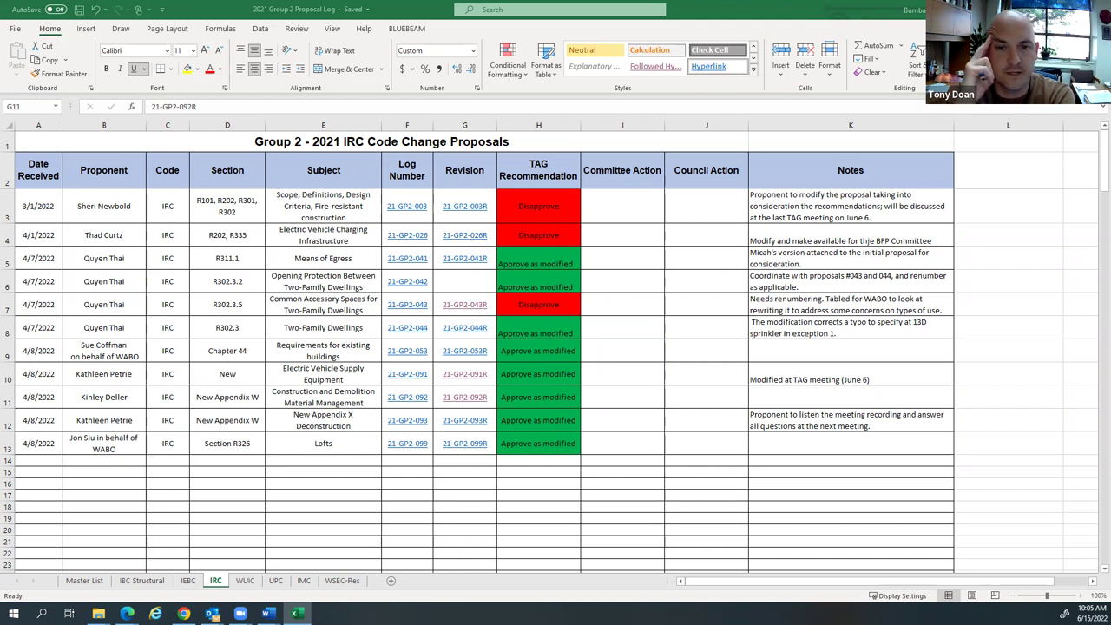
Step: Correct the misspelled "thje" in the Notes cell for proposal 21-GP2-026 to read "Modify and make available for the BFP Committee"
{"action": "mouse_move", "coordinate": [268, 612]}
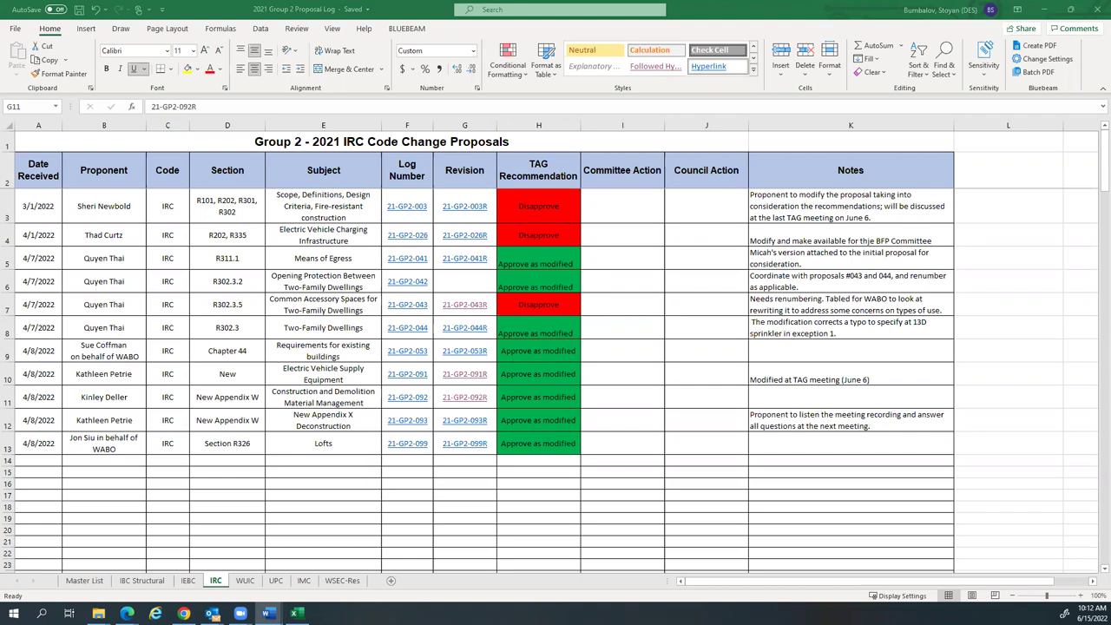
{"action": "double_click", "coordinate": [862, 241]}
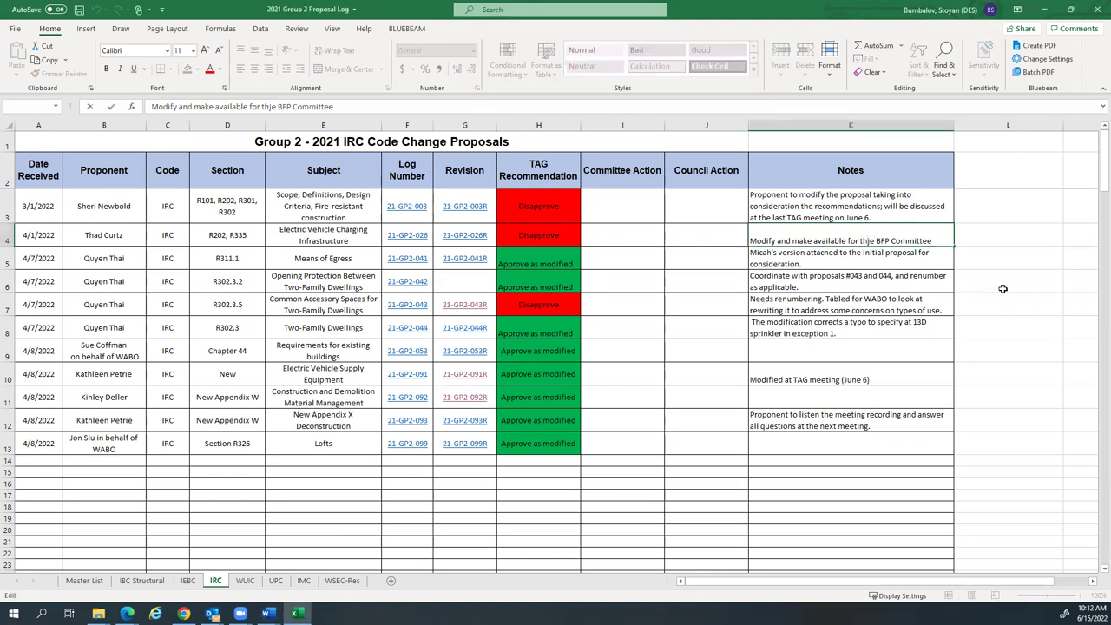
{"action": "key", "text": "Delete"}
{"action": "left_click", "coordinate": [700, 233]}
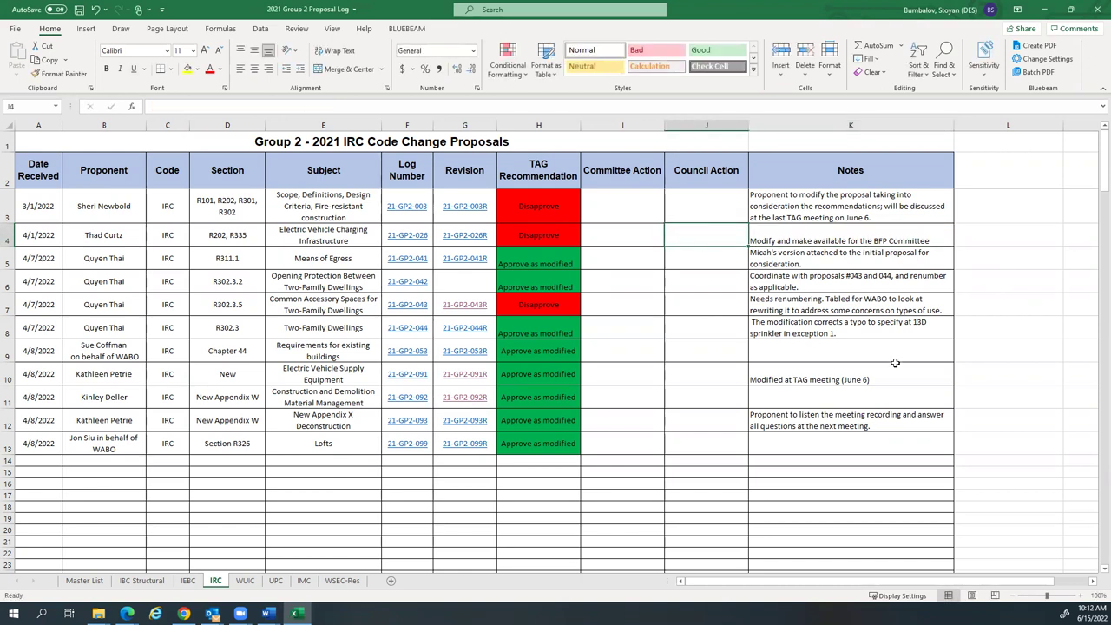
{"action": "left_click", "coordinate": [999, 332]}
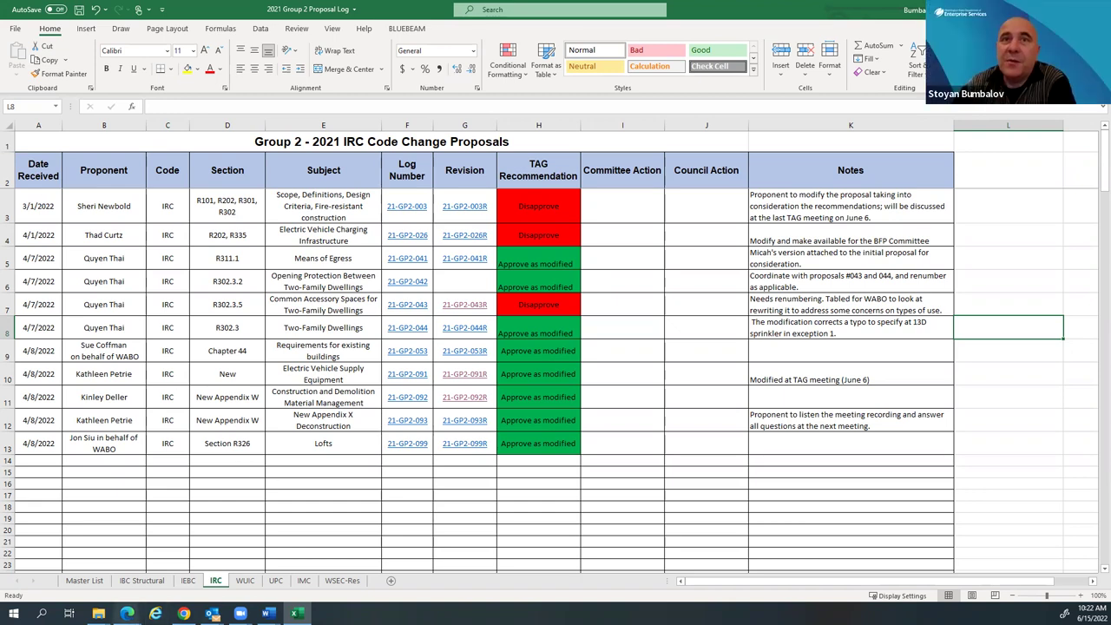
Step: Switch to the 091R proposal PDF in the browser and select the word "new" in the Section R309.6 Application text
{"action": "mouse_move", "coordinate": [126, 613]}
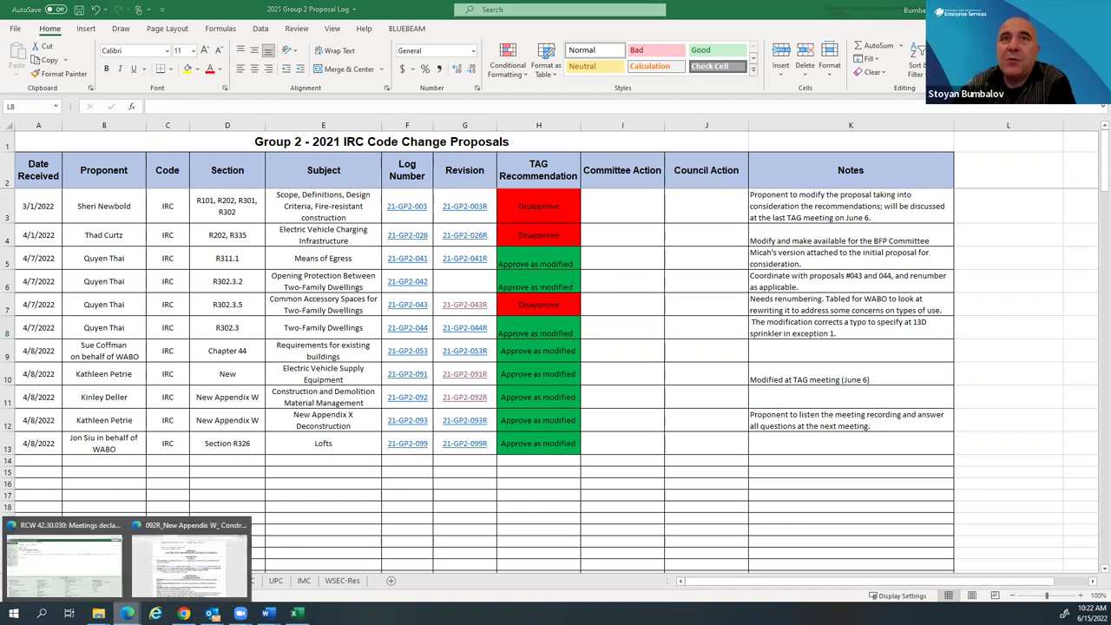
{"action": "left_click", "coordinate": [187, 564]}
{"action": "left_click", "coordinate": [161, 11]}
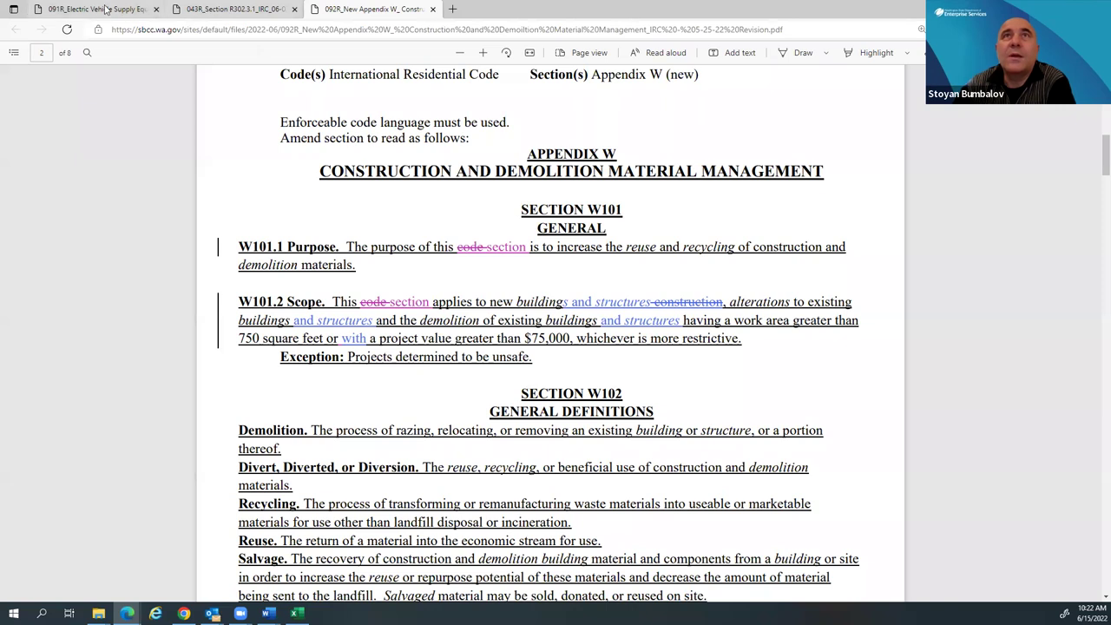
{"action": "scroll", "coordinate": [521, 244], "scroll_direction": "up", "scroll_amount": 1}
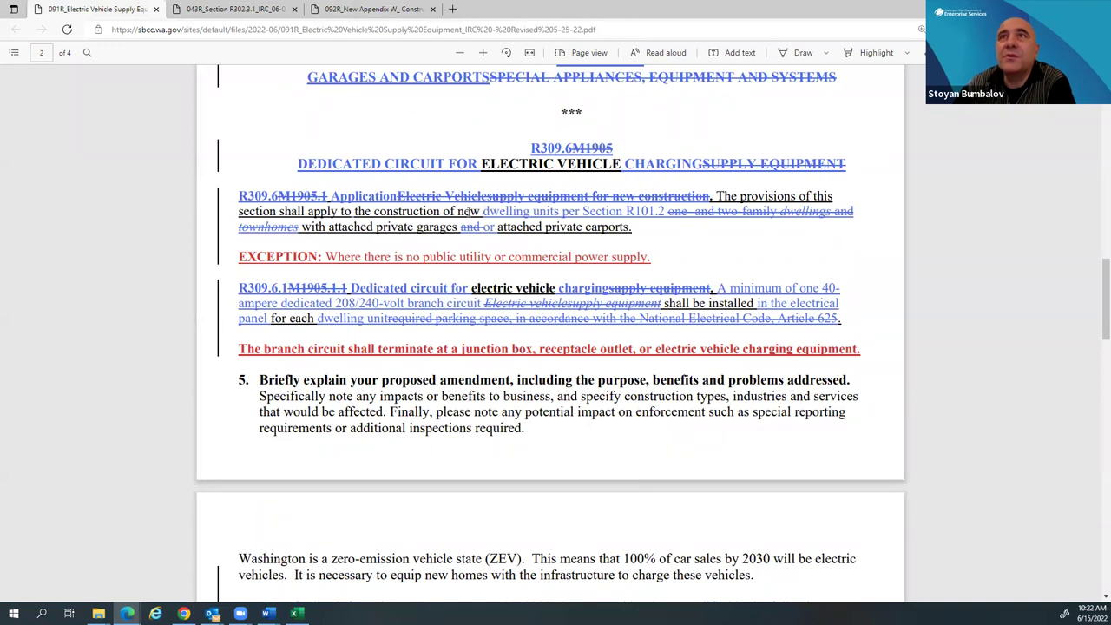
{"action": "left_click_drag", "start_coordinate": [450, 211], "coordinate": [480, 212]}
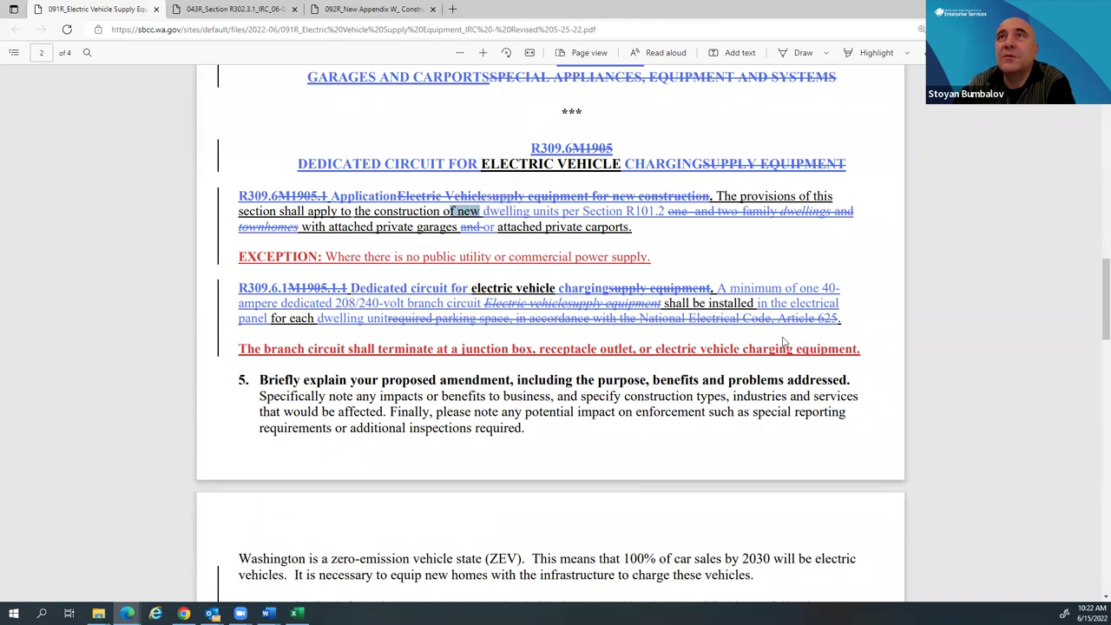